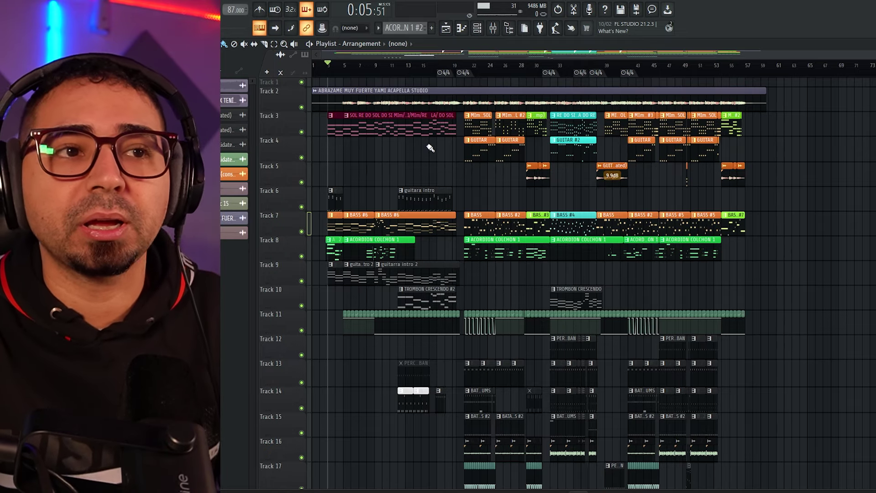
Solo the acapella vocal on Track 2 and play it from bar 21.
scroll(414, 185, "down", 7)
scroll(408, 281, "up", 3)
scroll(513, 360, "up", 7)
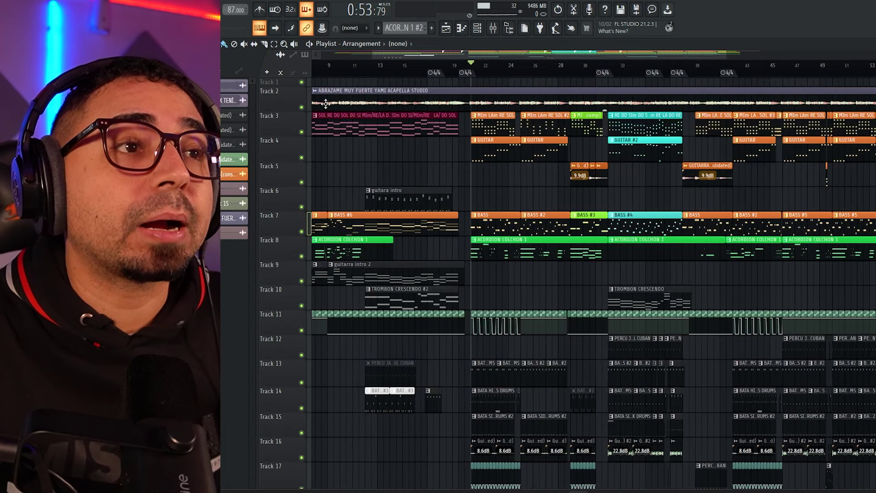
right_click(301, 108)
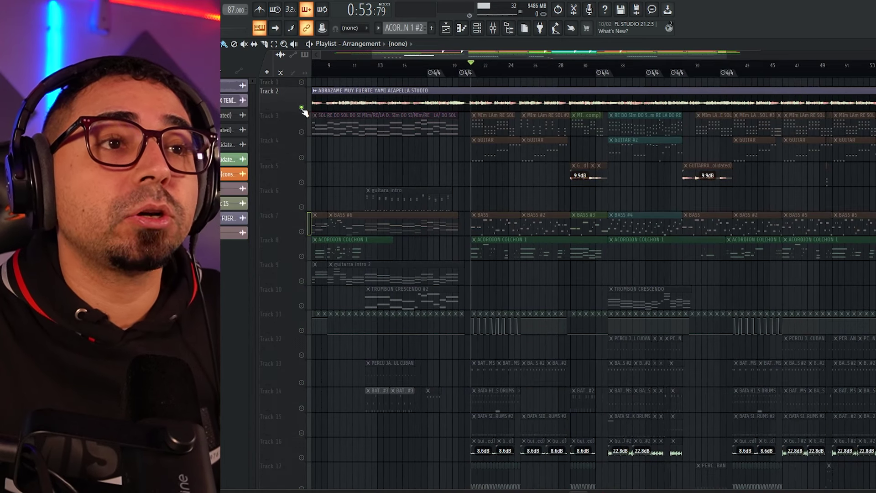
left_click(459, 66)
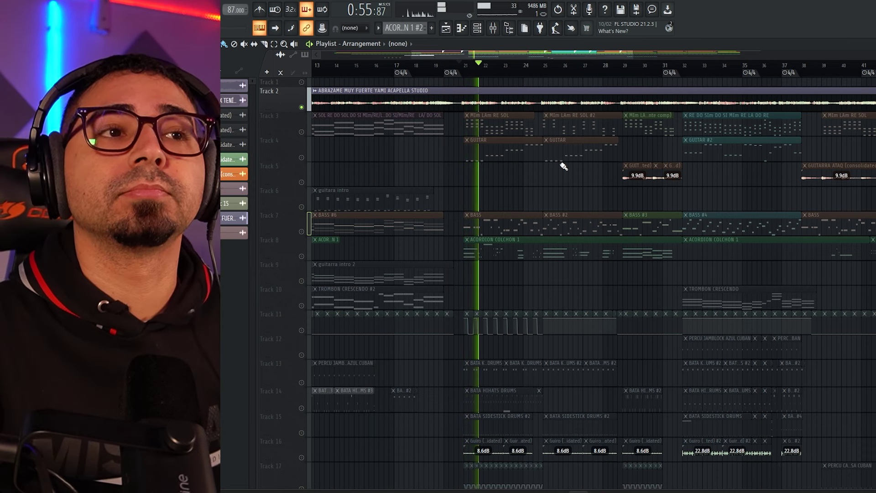
key("space")
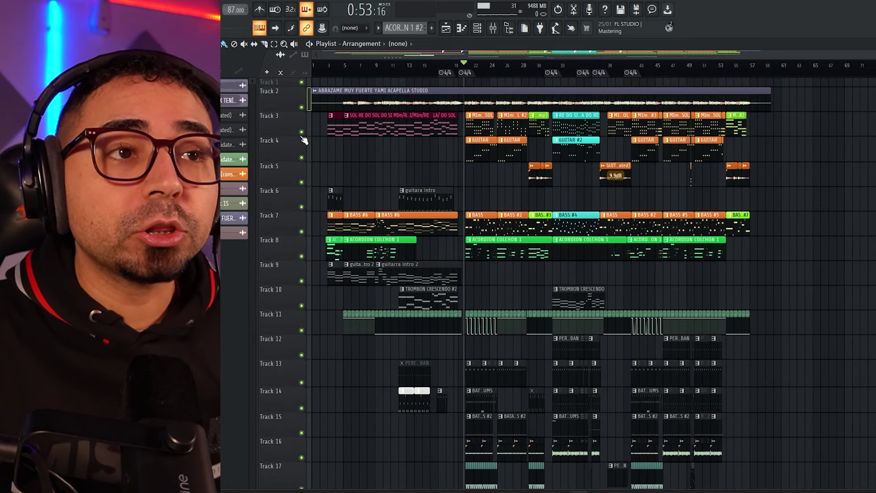
Solo the chord patterns on Track 3 and play them from the start of the intro at bar 3.
right_click(302, 132)
scroll(475, 152, "up", 2)
left_click_drag(475, 65, 337, 93)
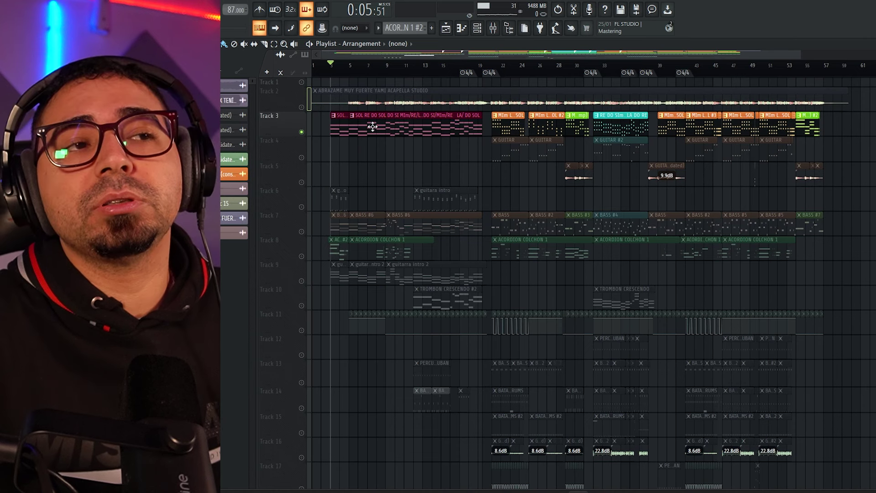
scroll(456, 178, "up", 1)
key("space")
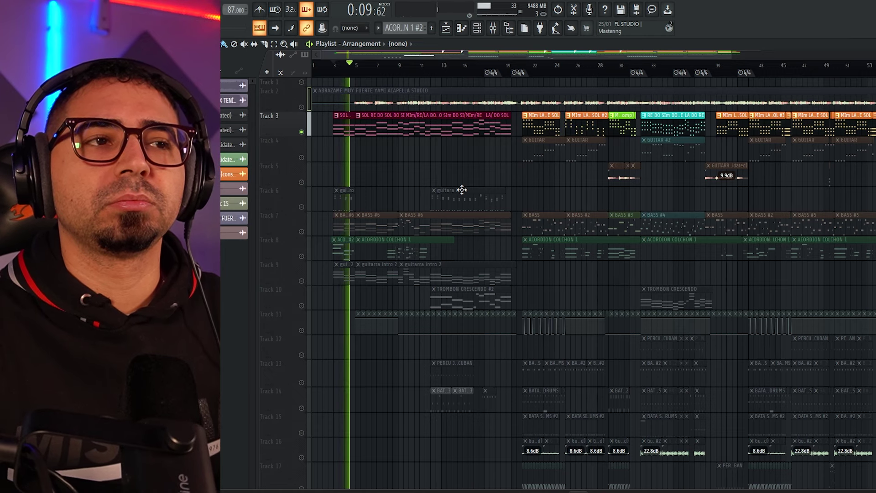
key("space")
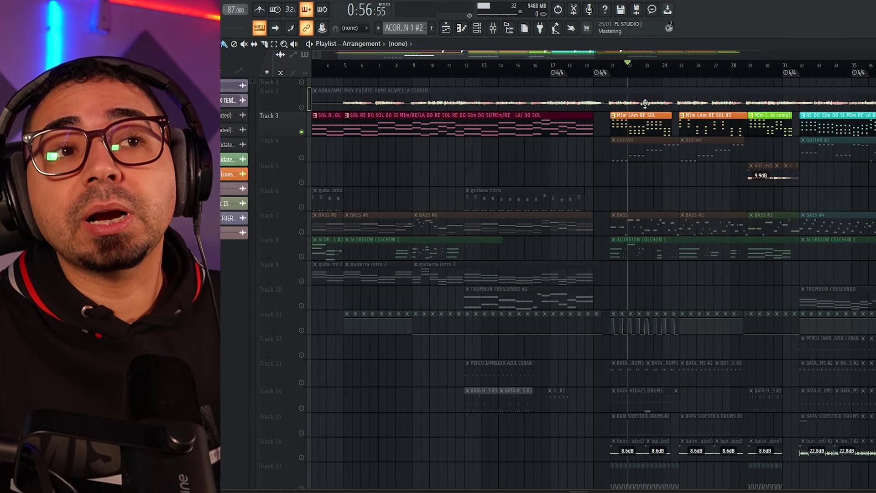
Play the soloed Track 3 chords from the start of the MIm LAm RE SOL pattern at bar 21.
scroll(661, 164, "right", 4)
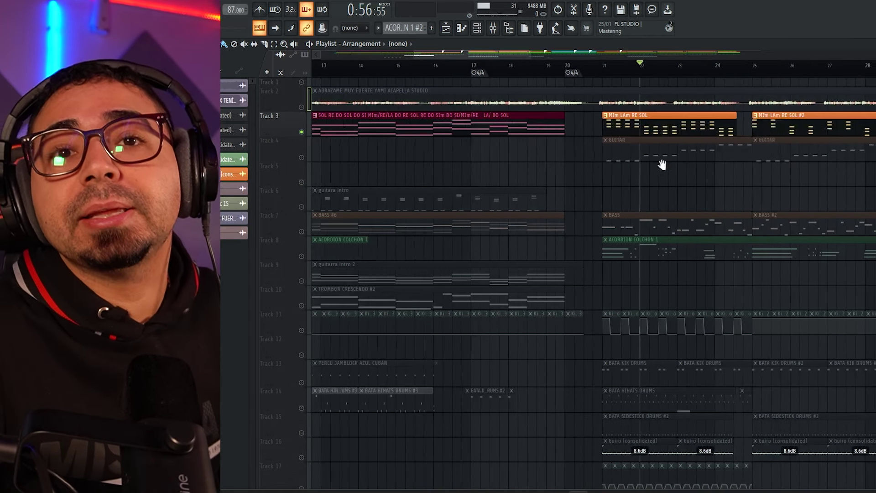
left_click_drag(534, 71, 527, 77)
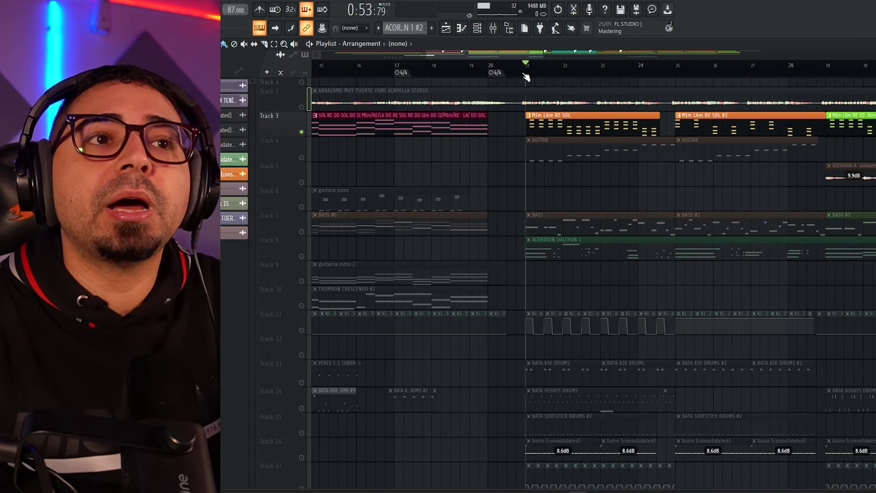
scroll(559, 166, "up", 3)
scroll(492, 265, "right", 2)
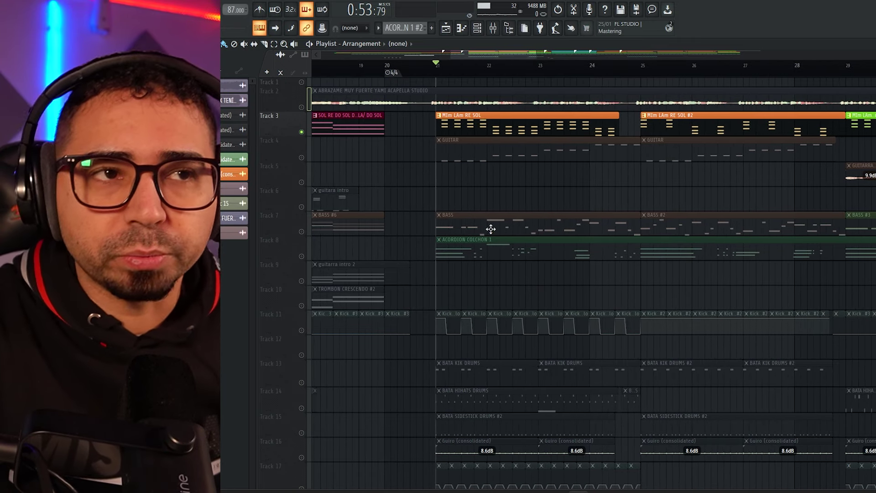
key("space")
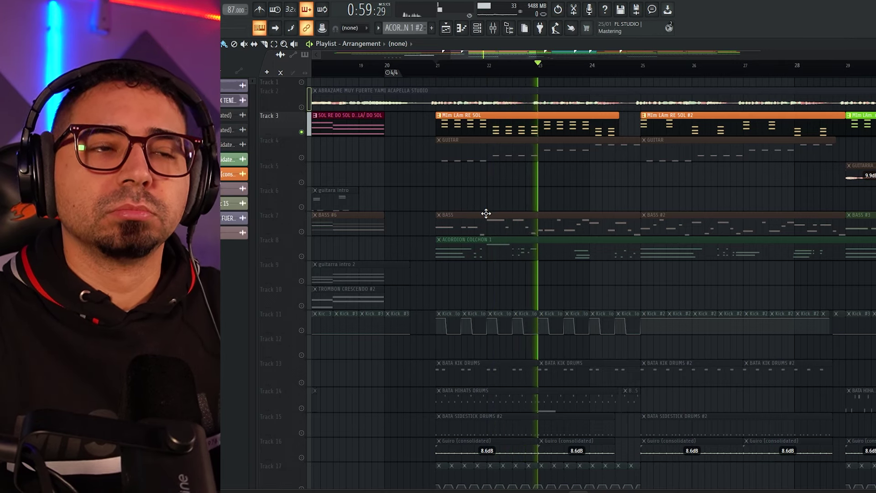
left_click_drag(575, 207, 466, 272)
key("space")
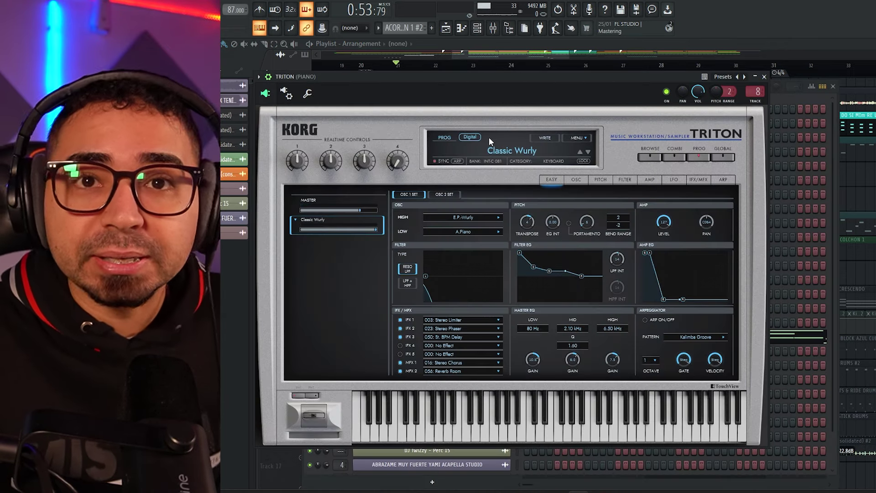
Turn on the metronome and play the soloed MIm LAm RE SOL #2 chords from bar 25.
key("space")
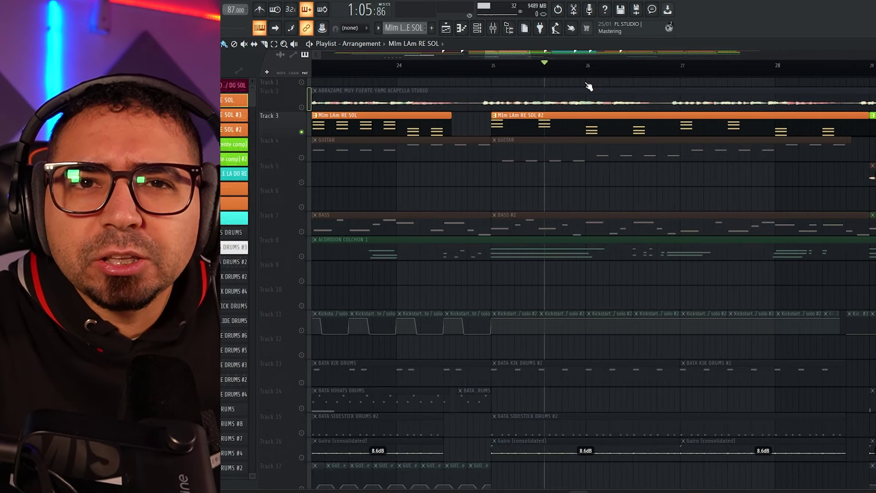
left_click_drag(535, 81, 495, 73)
key("space")
key("space")
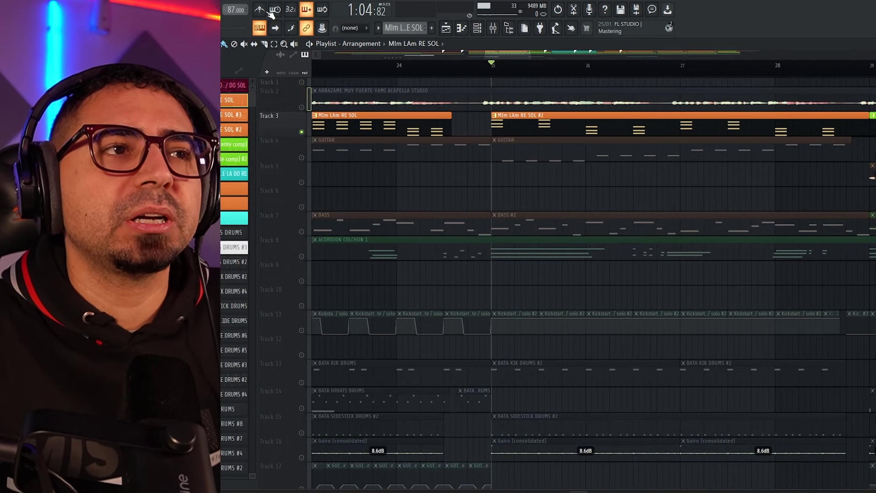
left_click(265, 10)
key("space")
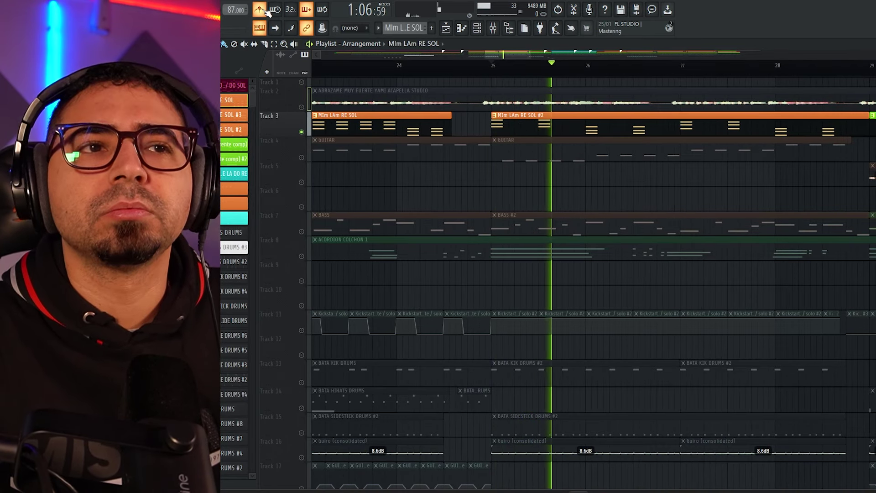
key("space")
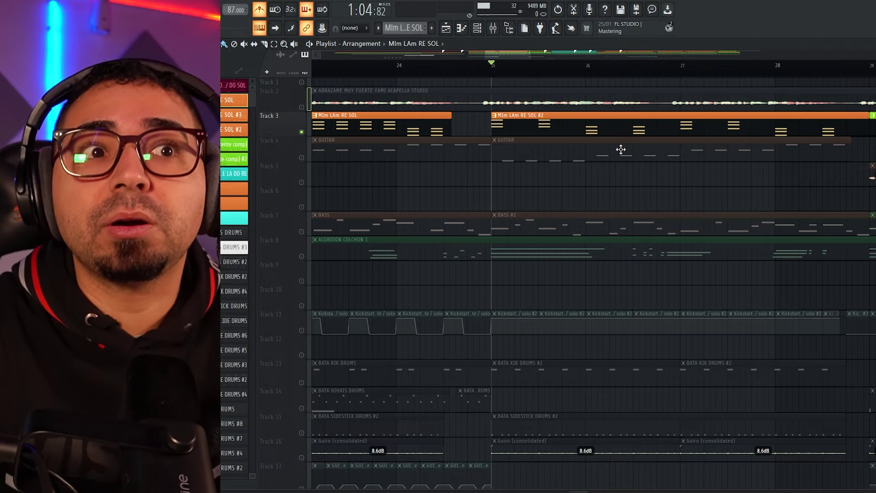
Examine the MIm LAm RE SOL pattern's notes and velocities in the piano roll and return to the playlist.
scroll(600, 171, "down", 6)
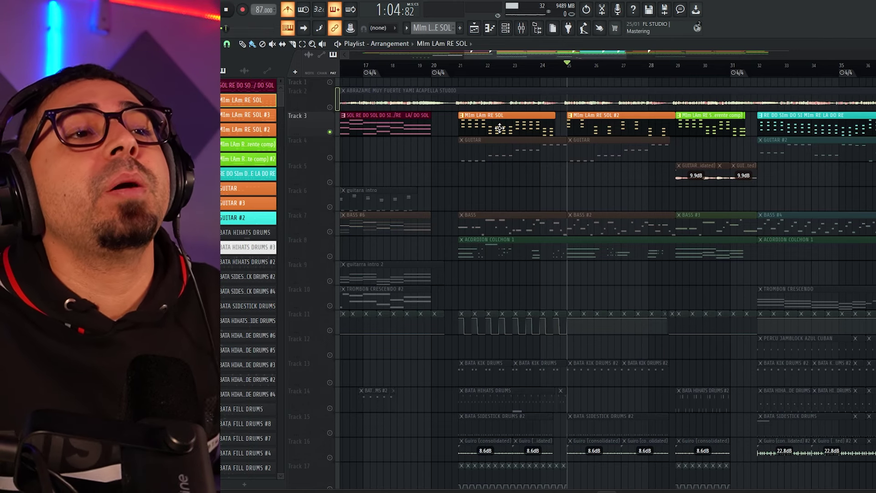
double_click(454, 152)
scroll(462, 198, "down", 2)
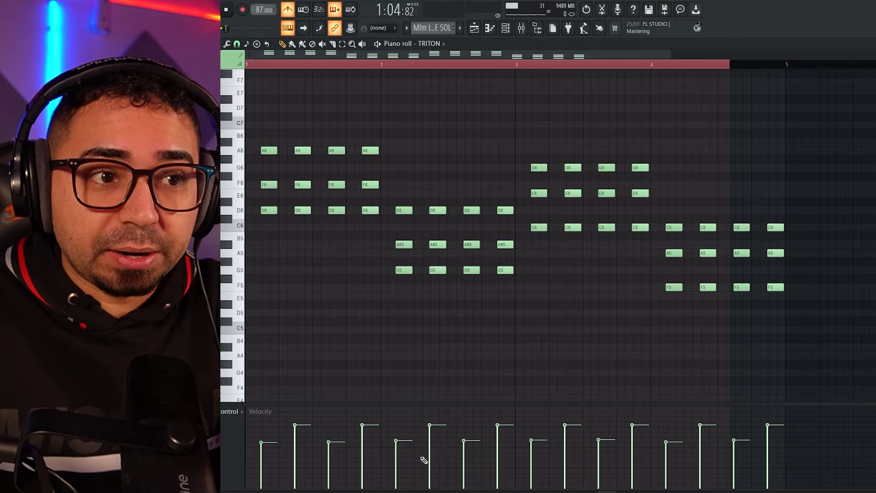
left_click(474, 28)
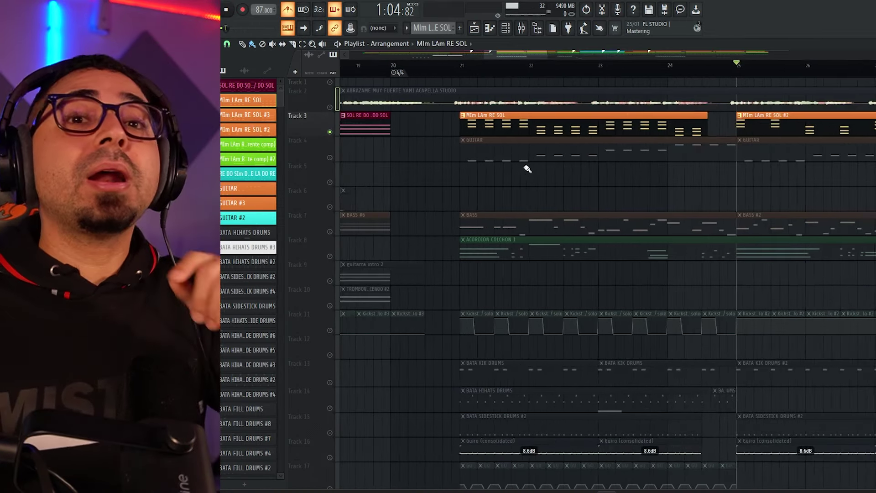
Solo the GUITAR patterns on Track 4 and play them from bar 21.
scroll(513, 206, "up", 3)
left_click(331, 157)
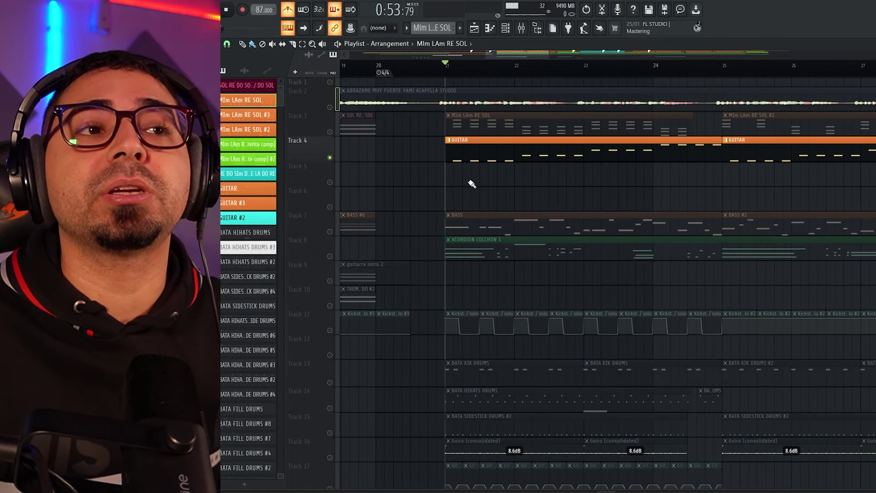
scroll(472, 184, "up", 3)
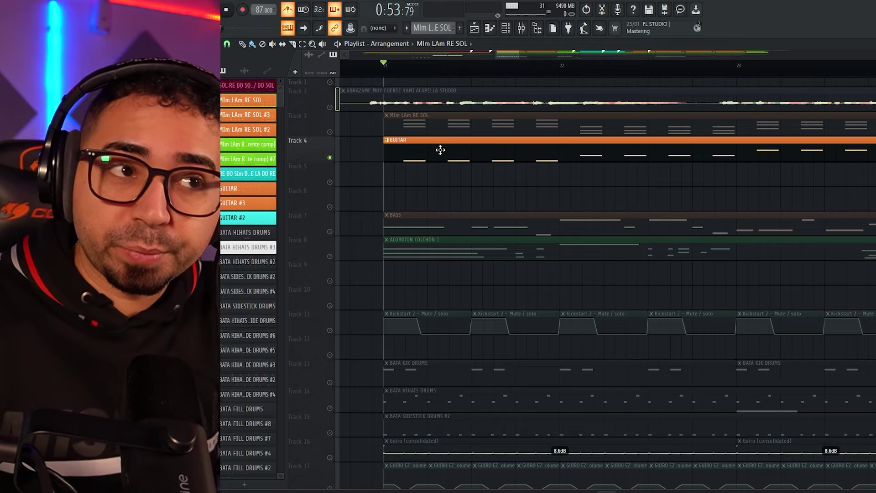
key("space")
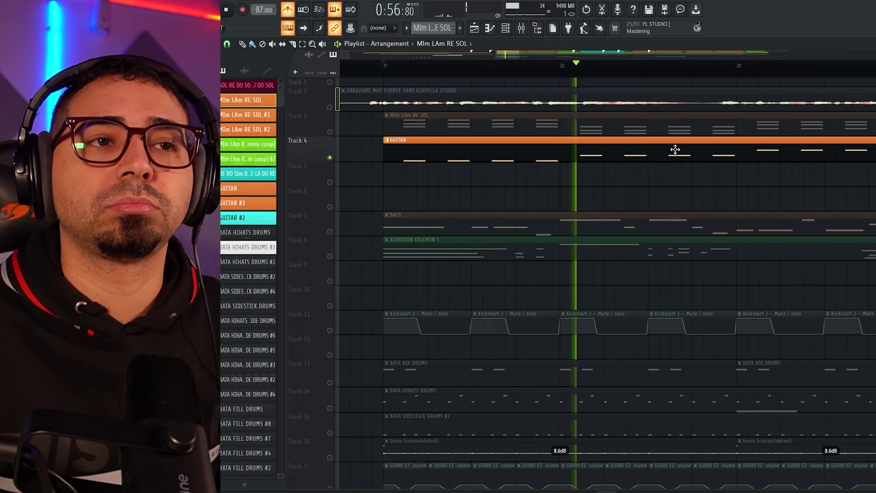
scroll(594, 207, "down", 3)
key("space")
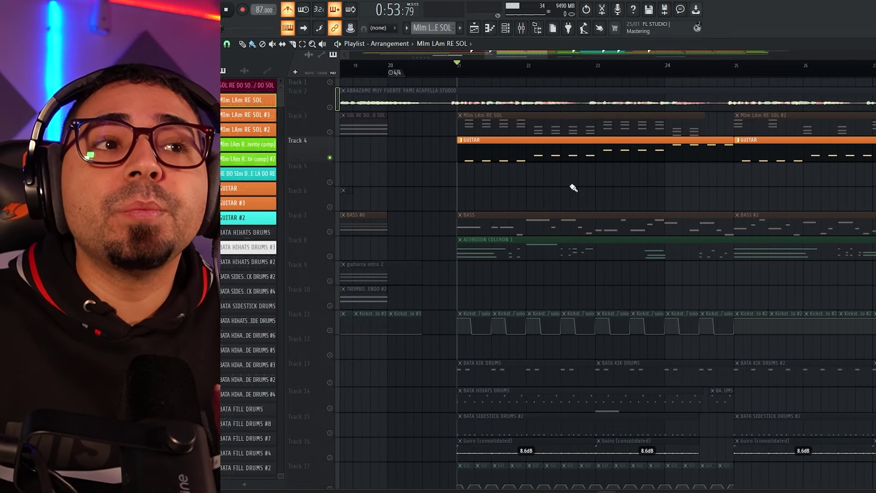
Unmute Track 3 alongside the guitar on Track 4 and play both from bar 21 with the metronome off.
left_click(329, 132)
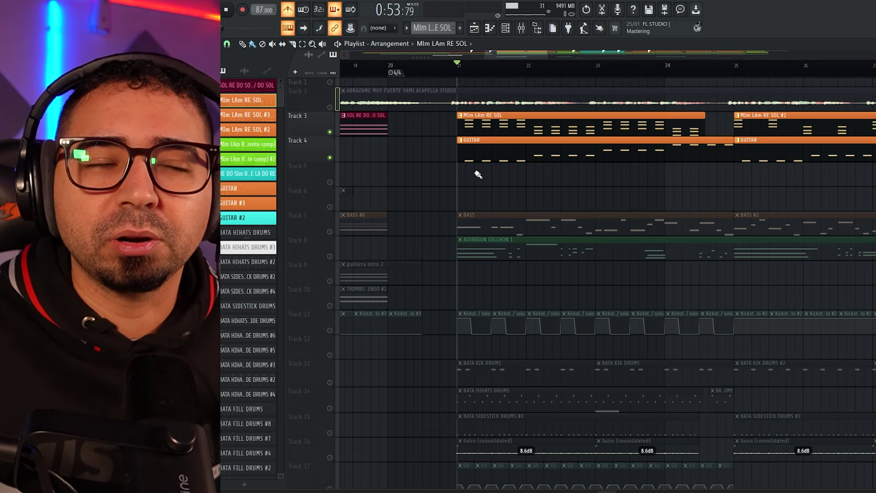
scroll(399, 107, "right", 2)
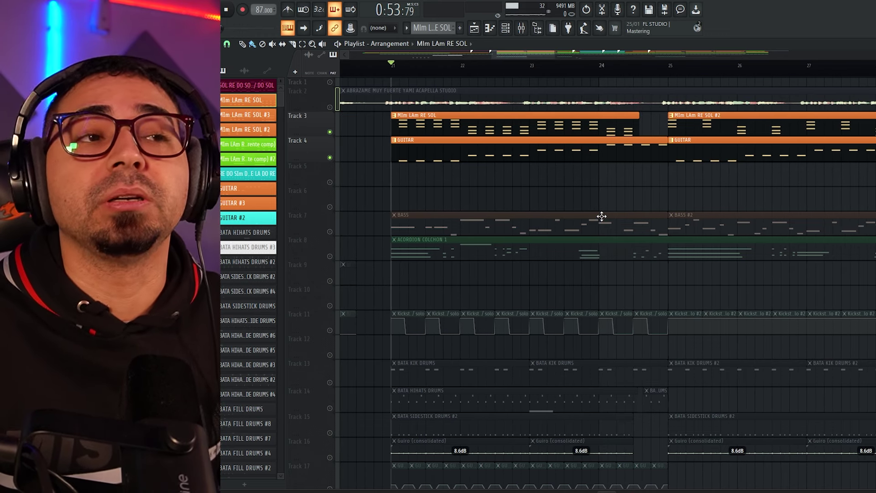
key("space")
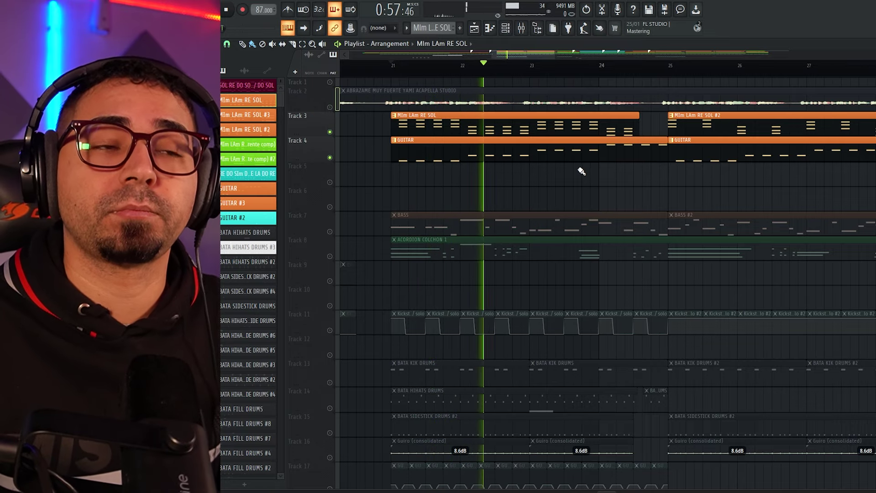
scroll(582, 171, "down", 5)
key("space")
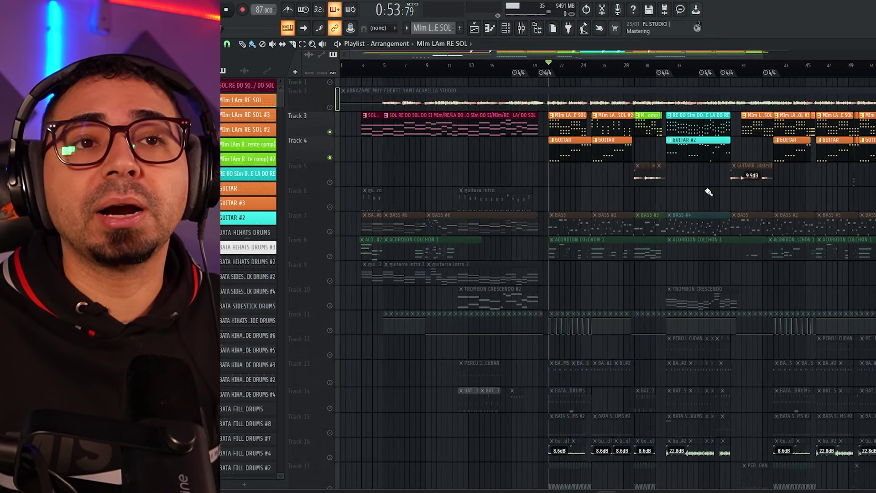
Play Tracks 3 and 4 together from bar 32 and again from bar 25.
scroll(709, 192, "up", 5)
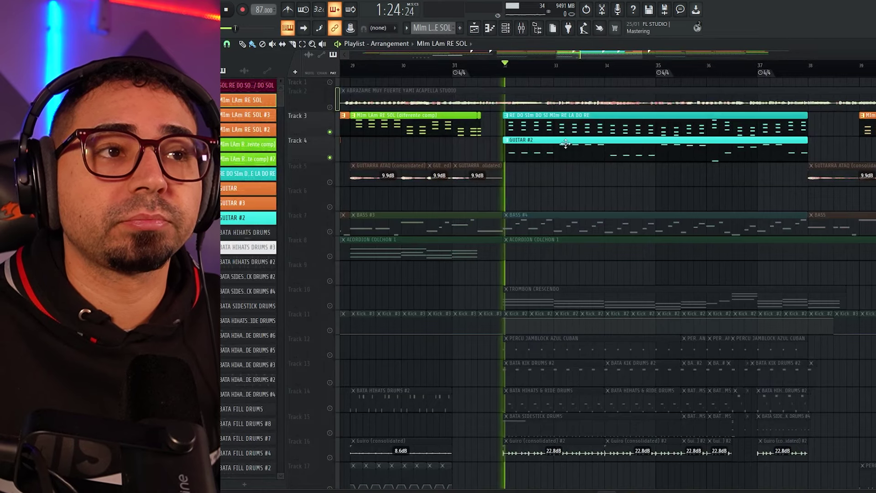
scroll(599, 182, "down", 3)
scroll(432, 189, "up", 4)
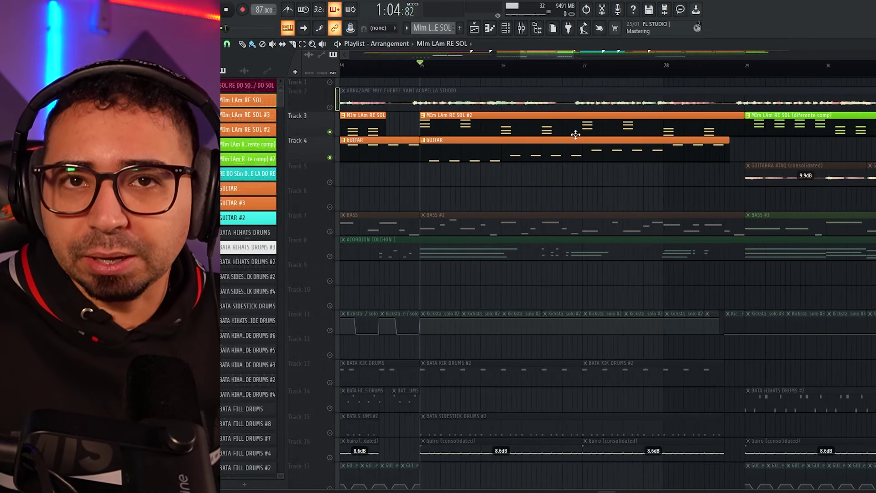
scroll(406, 239, "up", 2)
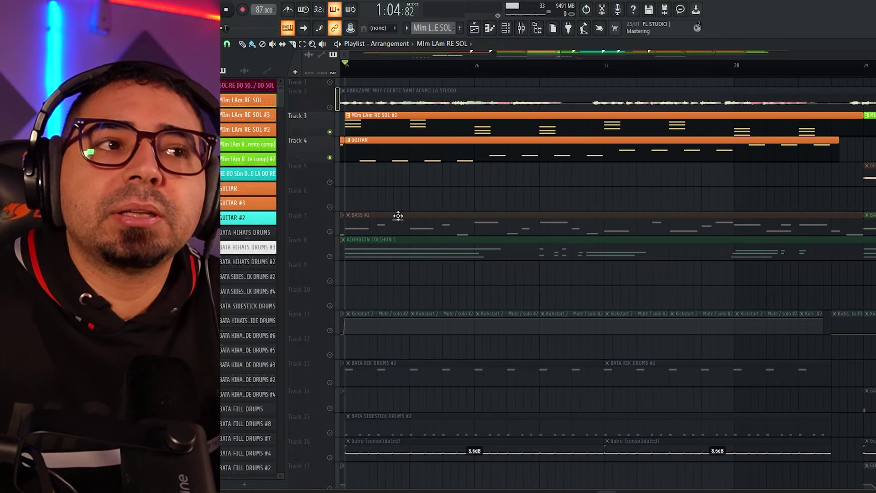
key("space")
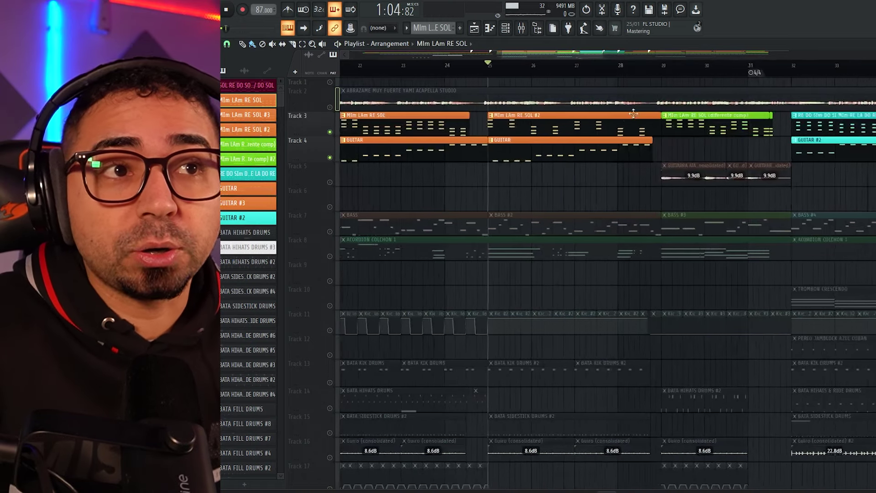
Unmute the GUITARRA ATAQ clips on Track 5 and play them with Tracks 3 and 4 from bar 29.
scroll(425, 90, "right", 5)
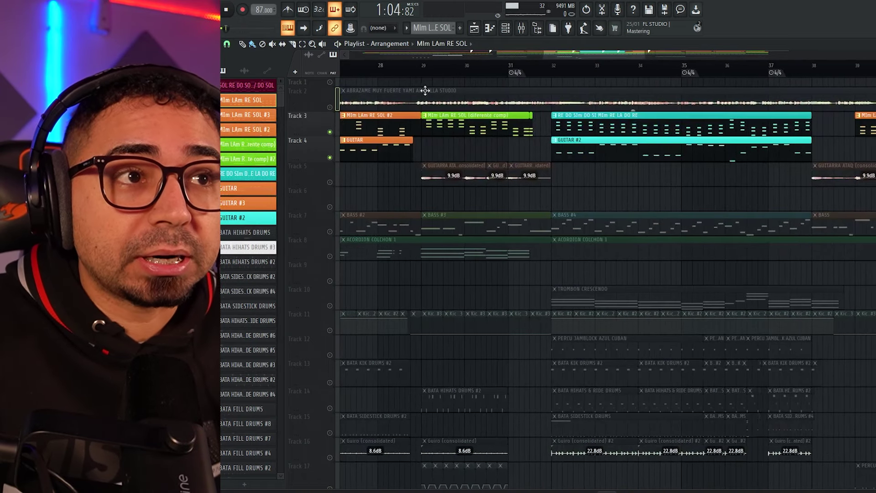
scroll(425, 70, "up", 3)
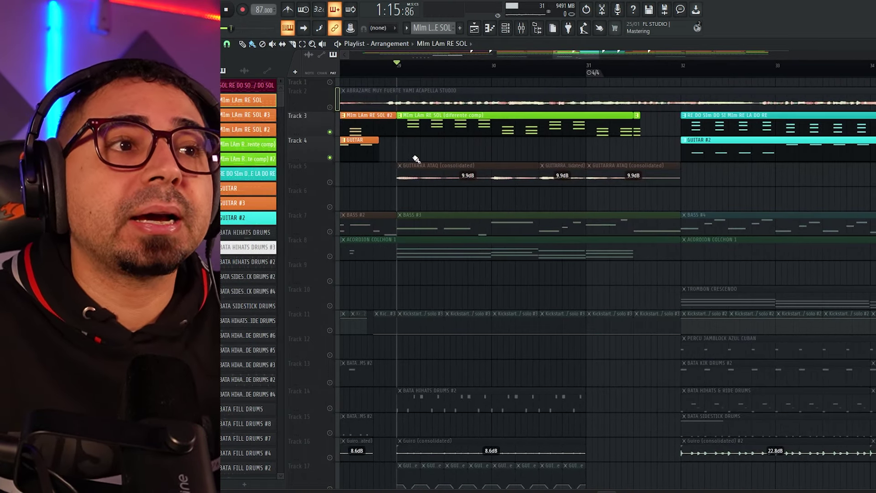
left_click(330, 183)
scroll(432, 87, "up", 2)
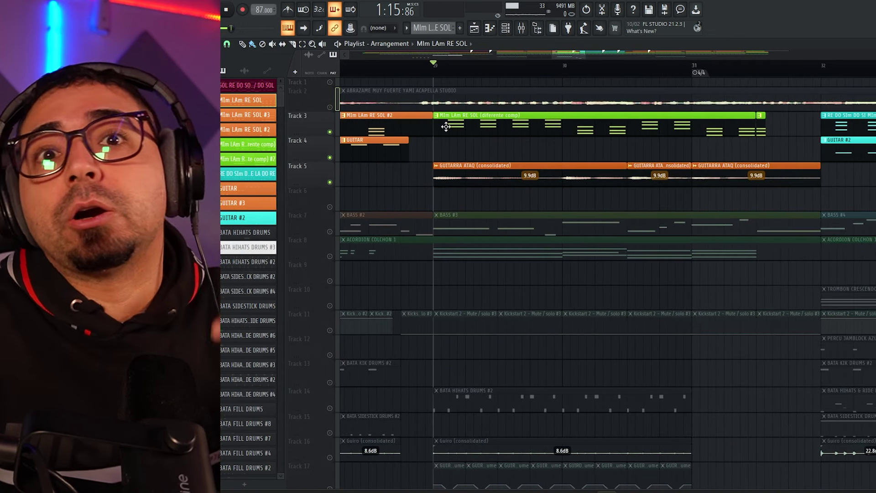
scroll(442, 250, "left", 1)
key("space")
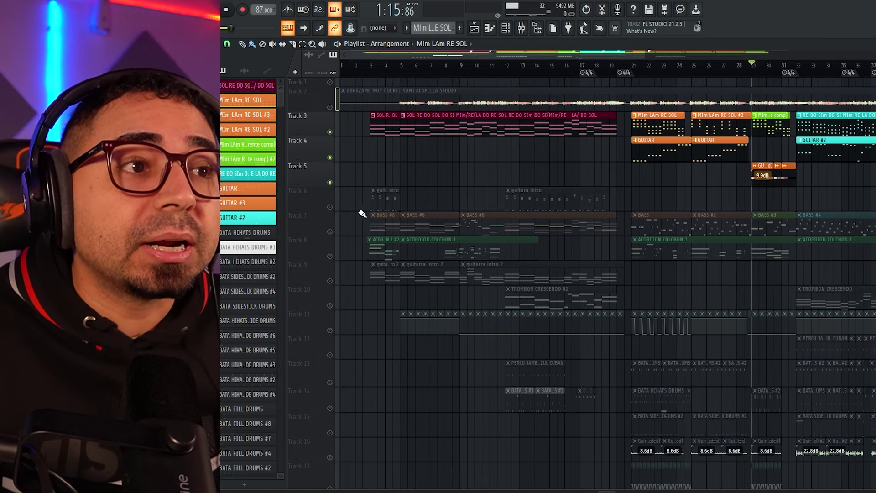
Unmute the guitara intro patterns on Track 6 and play them with Track 3 from bar 12 with the metronome off.
left_click(329, 207)
scroll(514, 276, "up", 3)
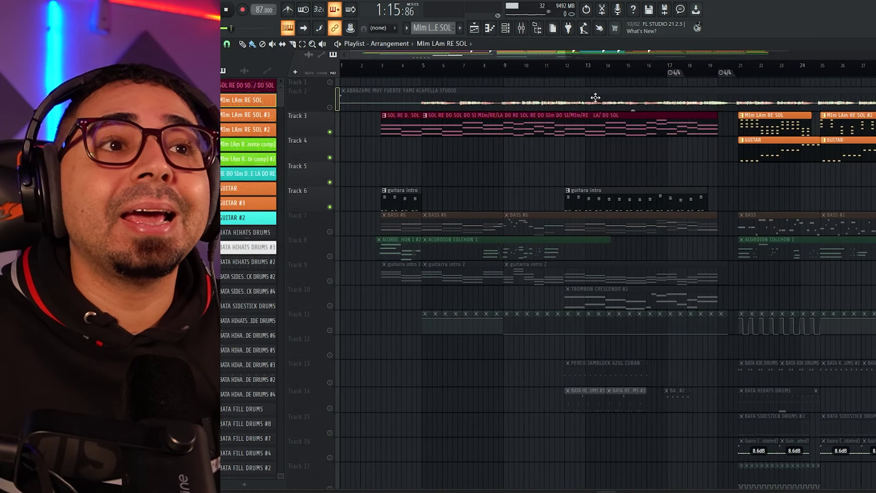
left_click_drag(582, 72, 566, 72)
scroll(601, 260, "up", 8)
key("space")
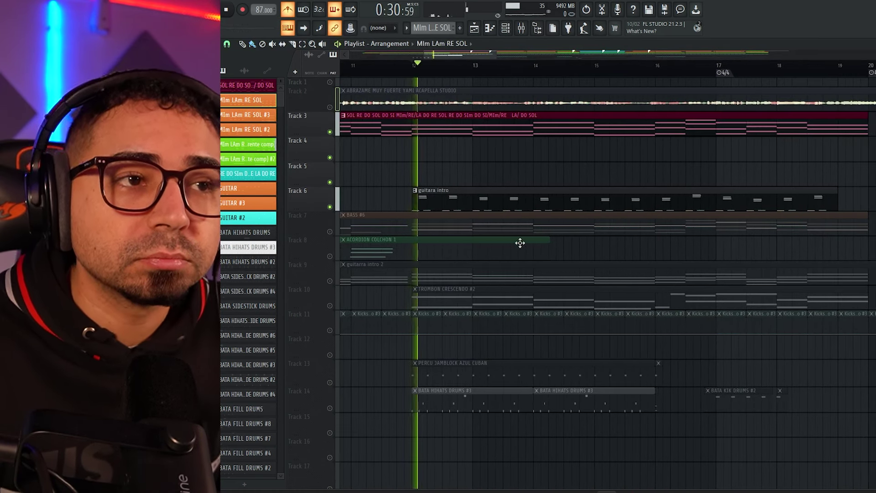
left_click(288, 9)
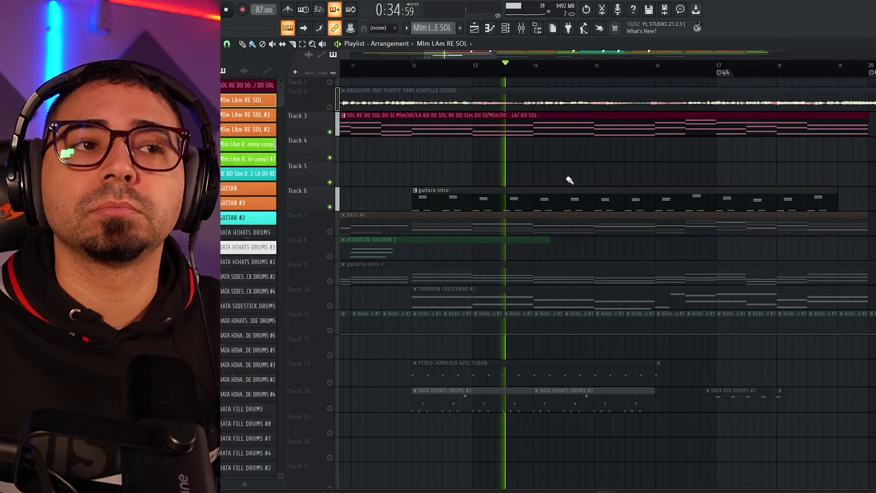
key("space")
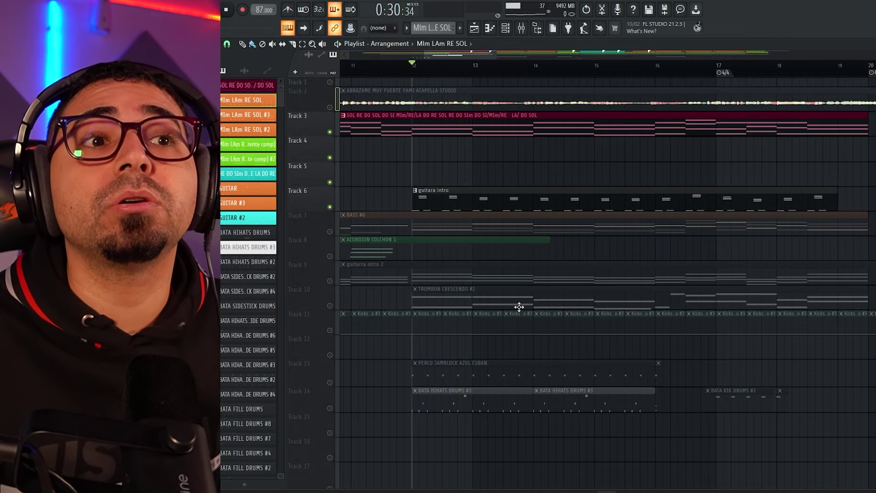
Solo the BASS patterns on Track 7 and move the playhead to the intro around bar 3.
scroll(520, 307, "down", 6)
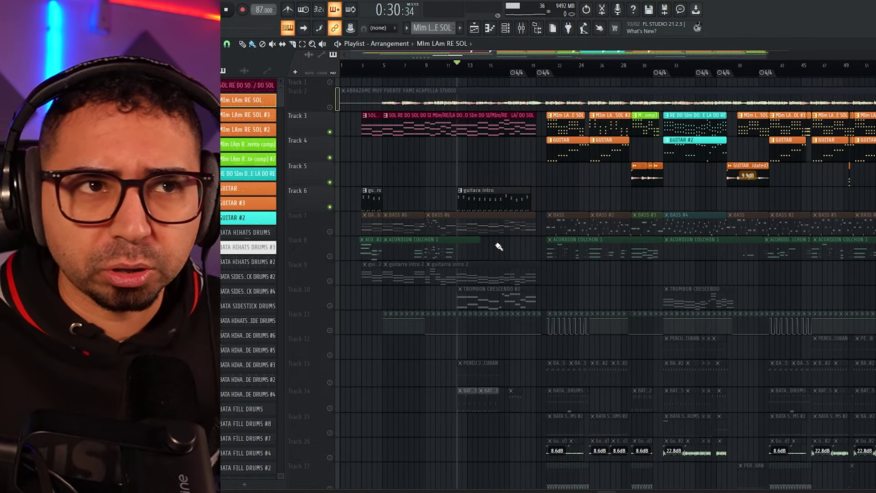
scroll(455, 179, "up", 2)
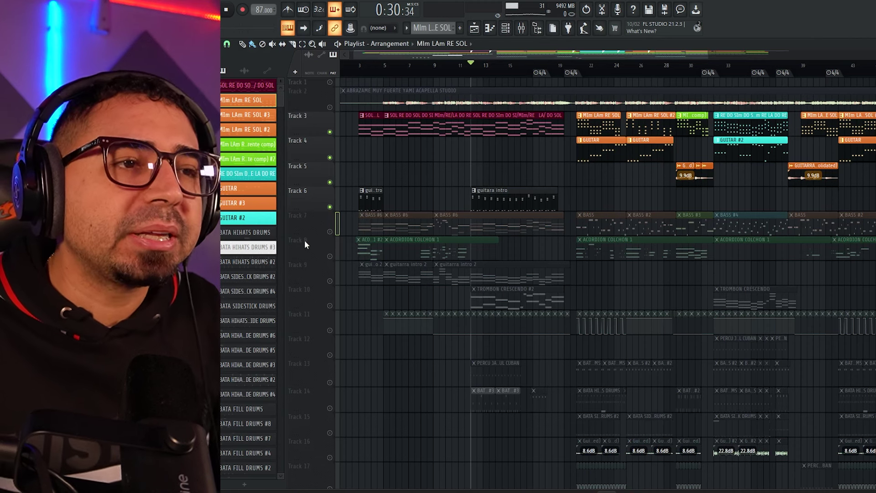
right_click(330, 232)
scroll(451, 230, "up", 3)
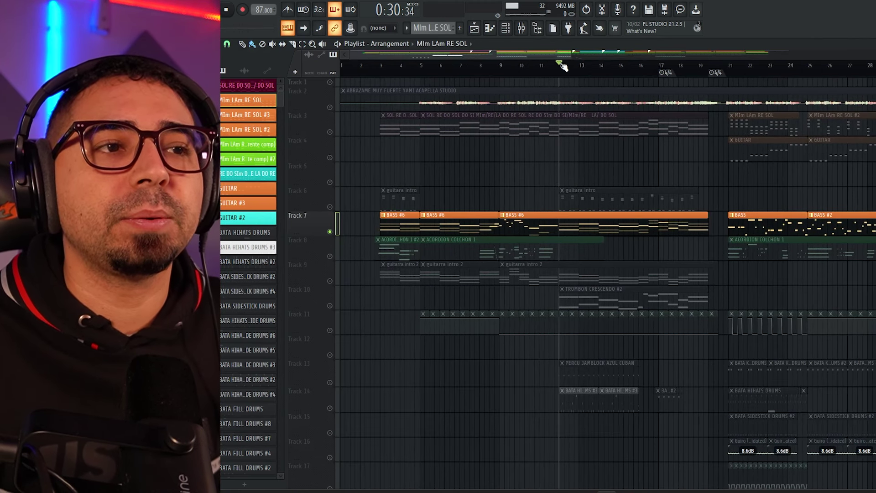
left_click(375, 65)
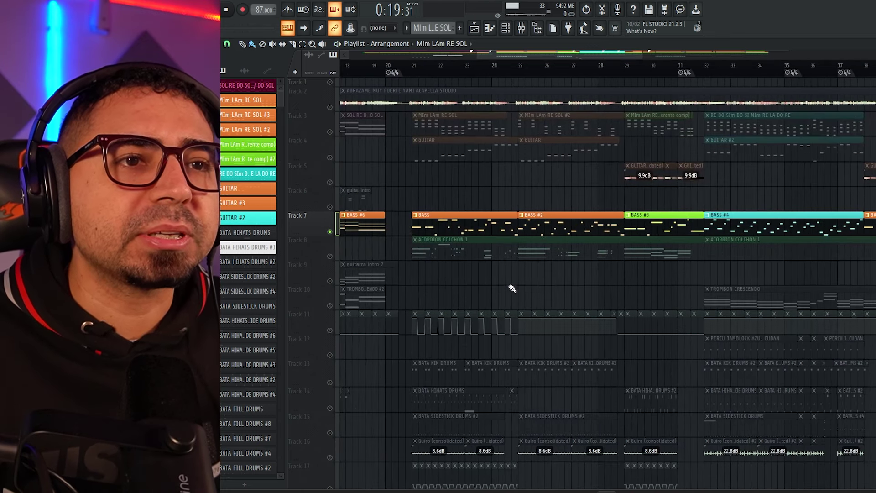
Open the BASS pattern at bar 21 in the piano roll, play its notes, and return to the playlist.
scroll(478, 273, "up", 3)
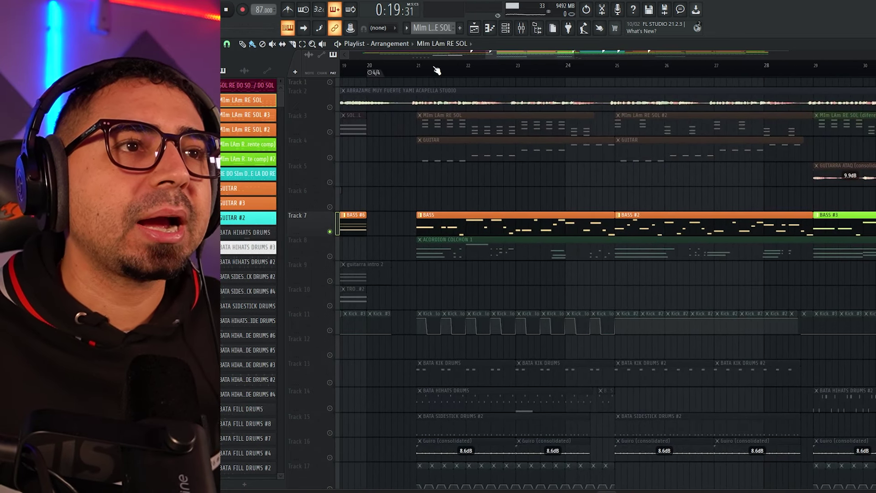
double_click(439, 228)
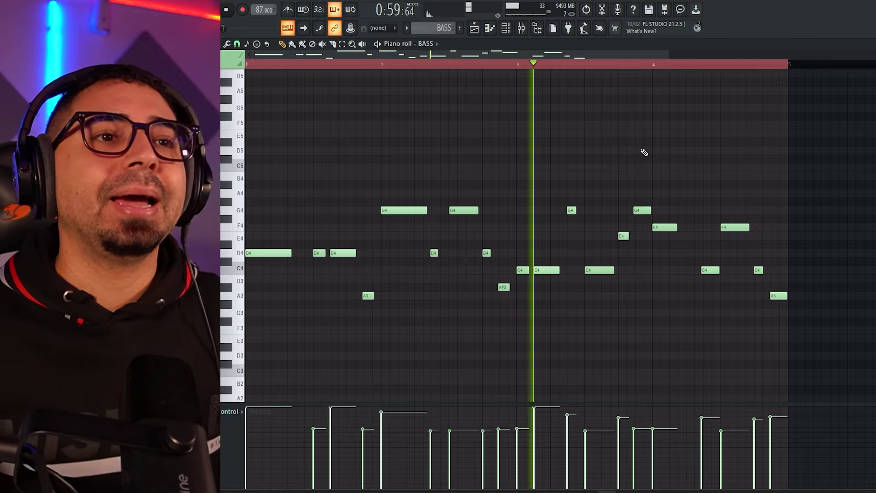
key("space")
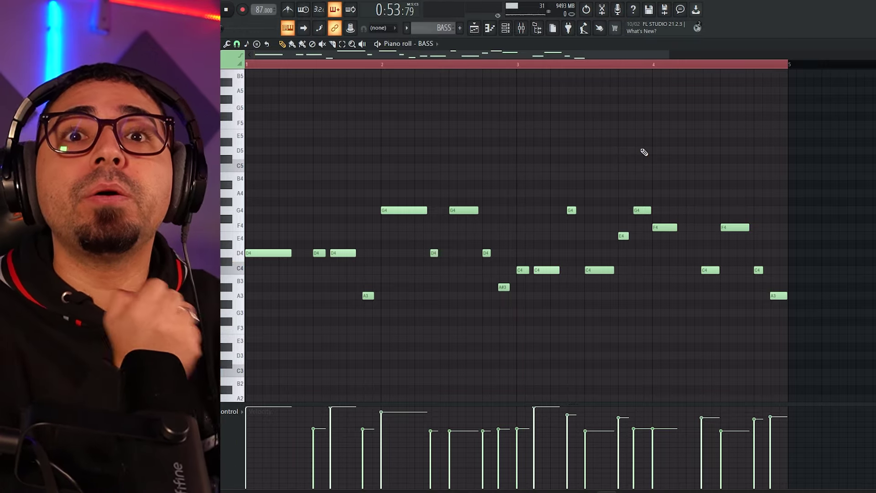
left_click(477, 31)
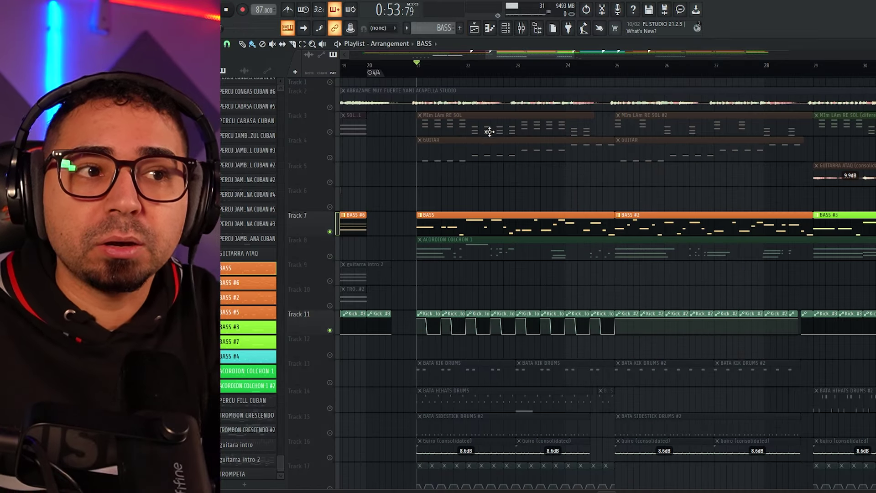
Unmute the BATA KIK DRUMS on Track 13 and play them with the bass and Track 11's Kickstart automation from bar 21.
scroll(406, 391, "up", 4)
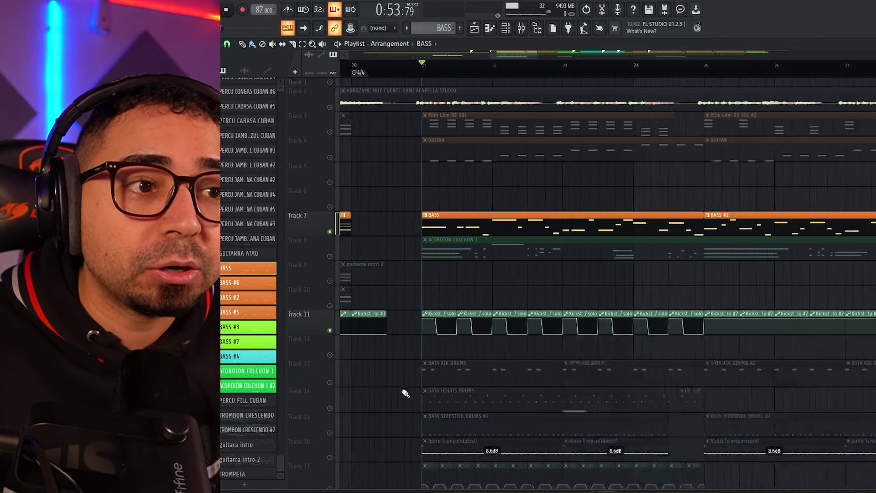
left_click(330, 382)
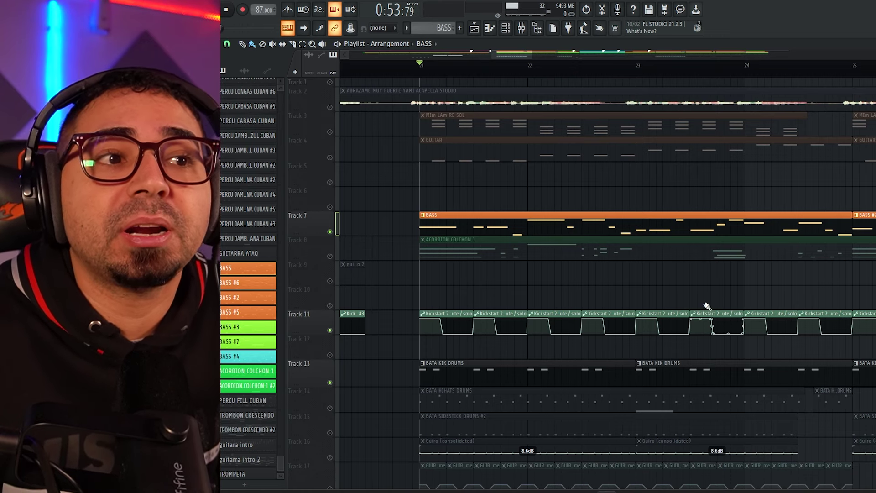
left_click_drag(500, 311, 514, 331)
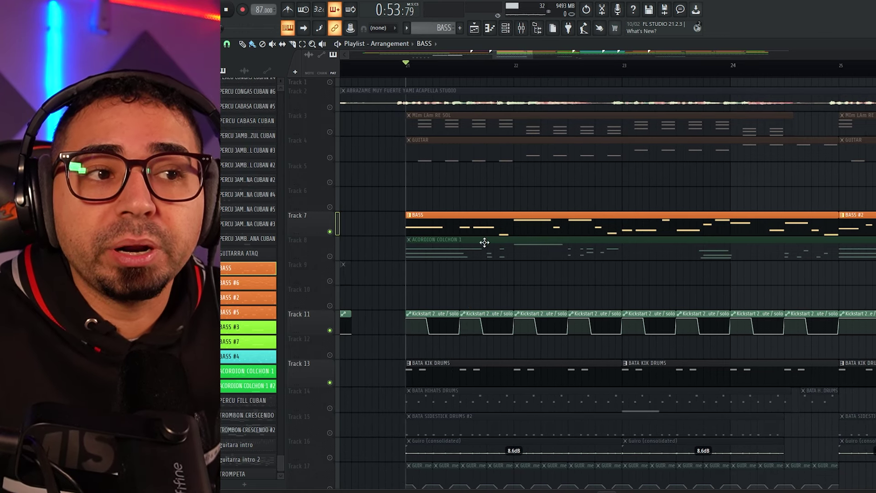
key("space")
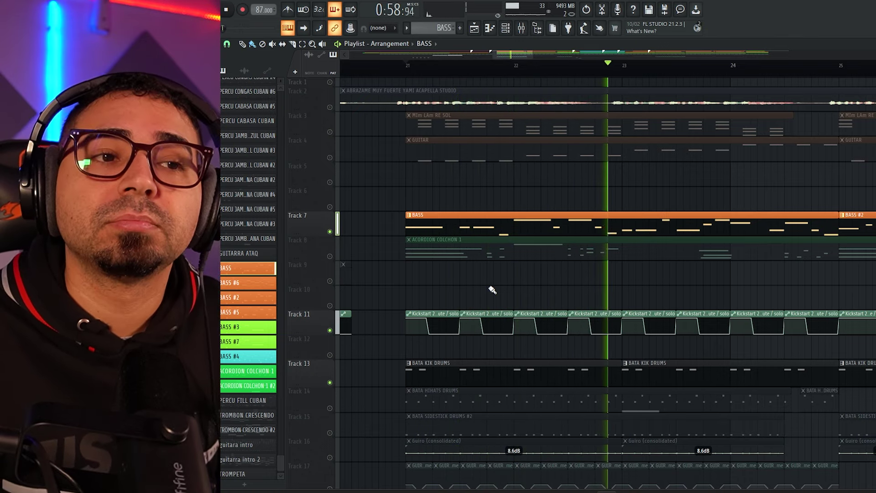
key("space")
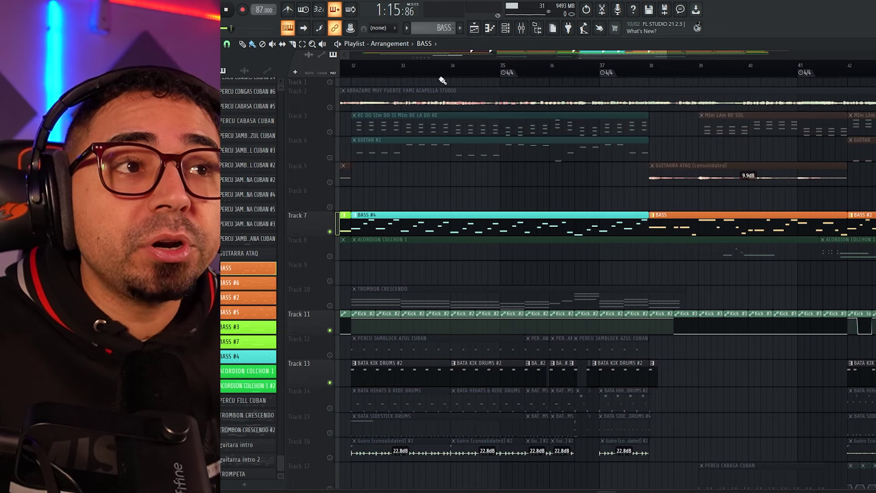
Open the BASS #4 pattern in the piano roll, play its notes, and return to the playlist.
double_click(494, 227)
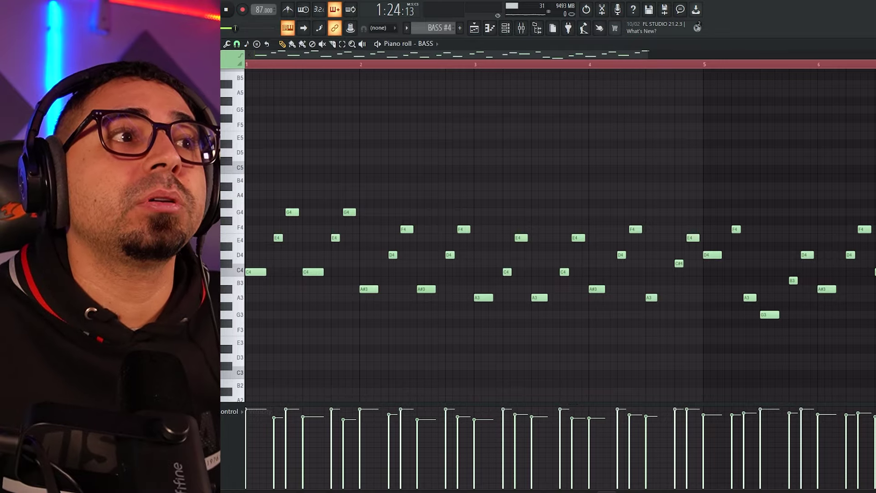
key("space")
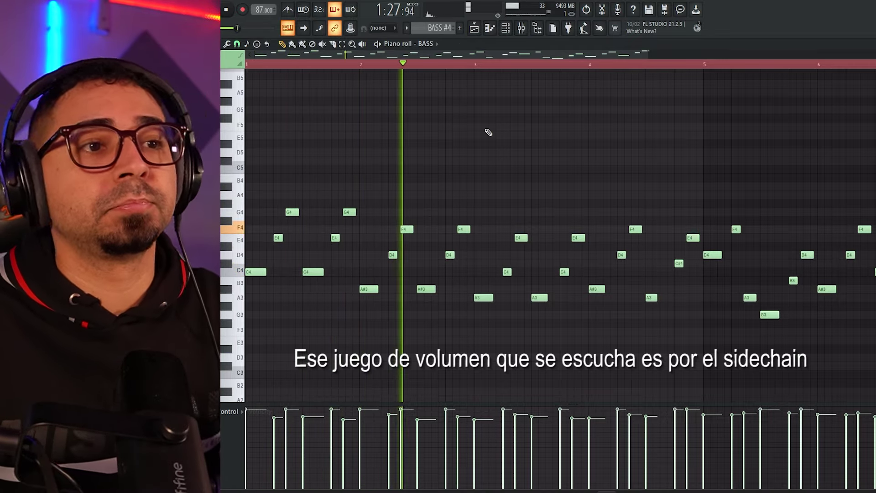
key("space")
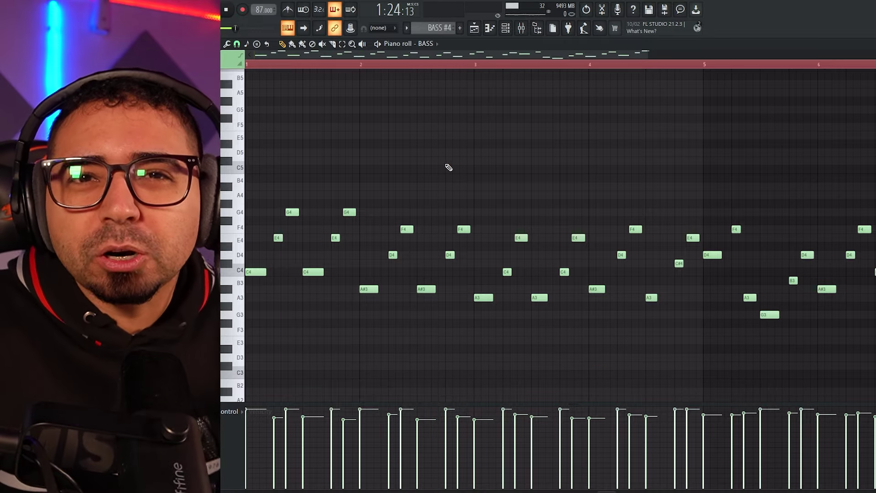
left_click(478, 30)
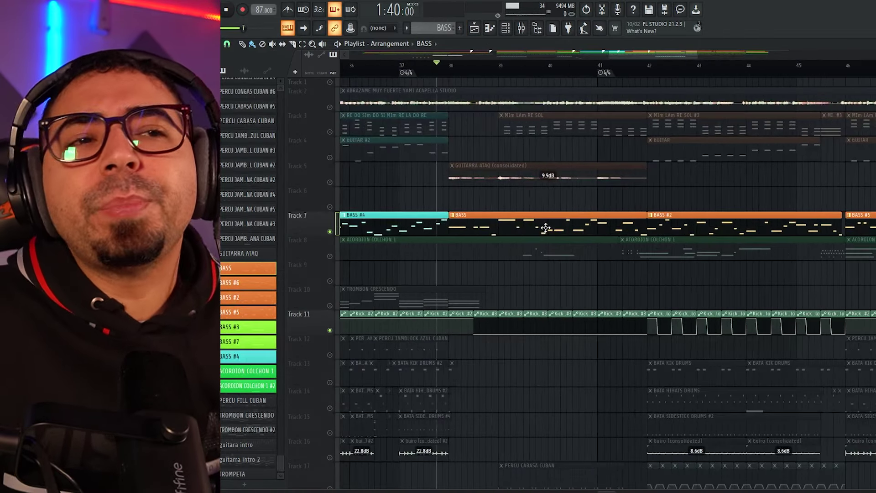
Examine the notes of the BASS pattern at bar 38 in the piano roll and return to the playlist.
scroll(629, 227, "right", 3)
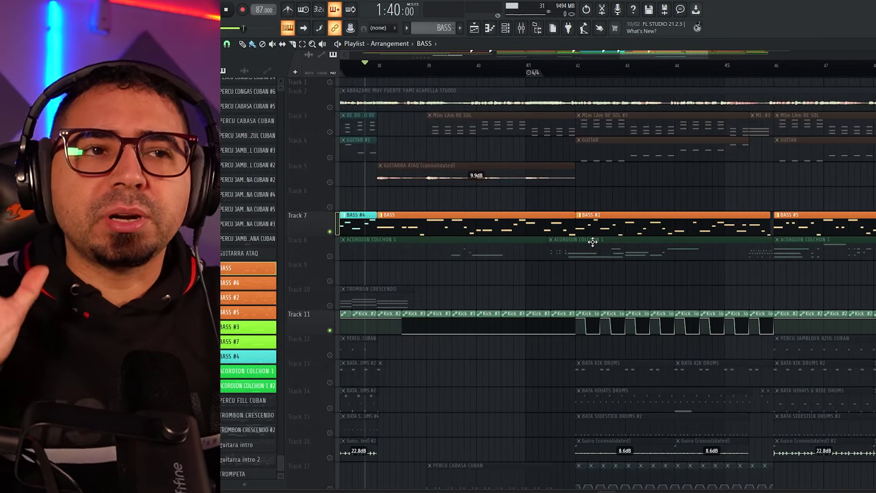
scroll(549, 266, "down", 3)
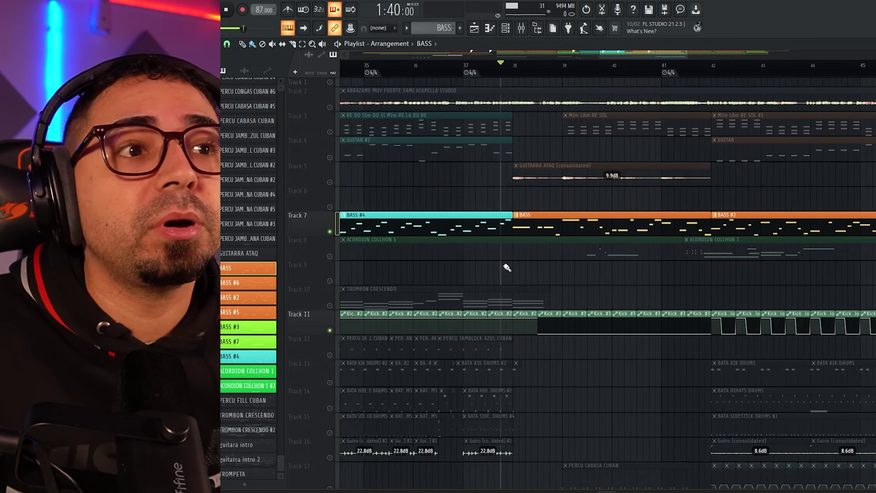
double_click(593, 224)
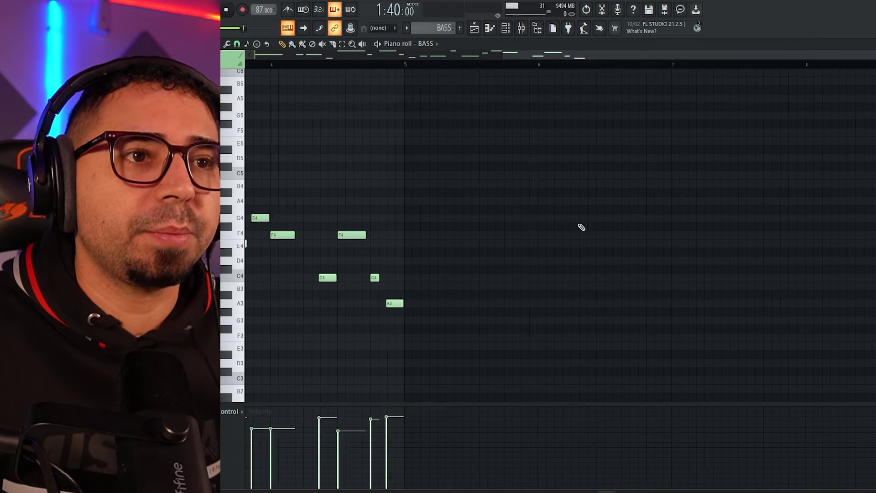
scroll(527, 299, "down", 2)
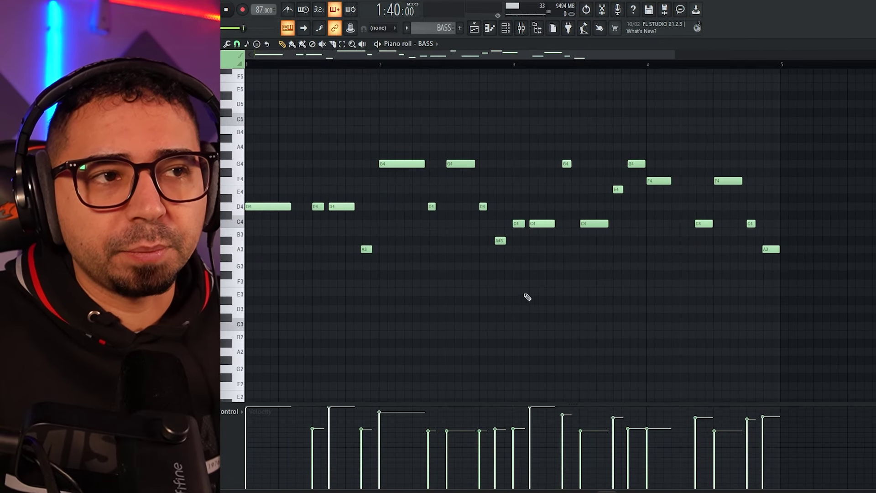
left_click(507, 27)
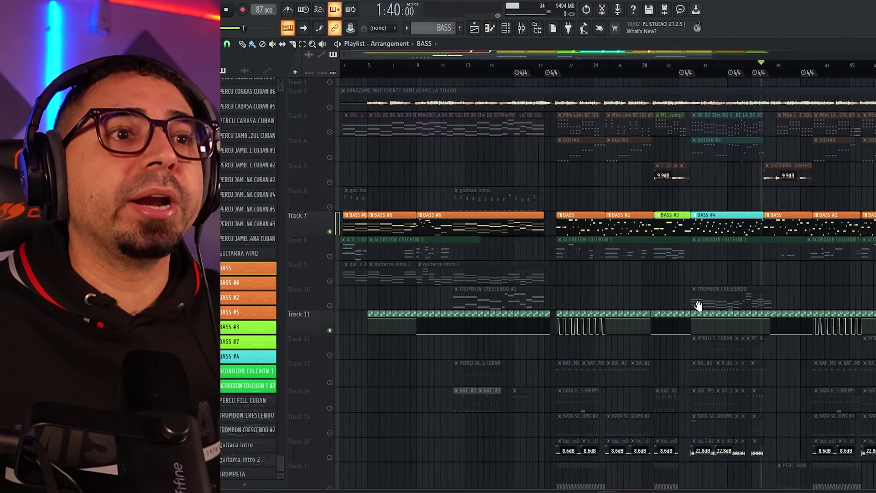
Solo the ACORDION COLCHON patterns on Track 8 and play them from just before bar 3.
left_click_drag(699, 305, 706, 301)
left_click(330, 256, "ctrl")
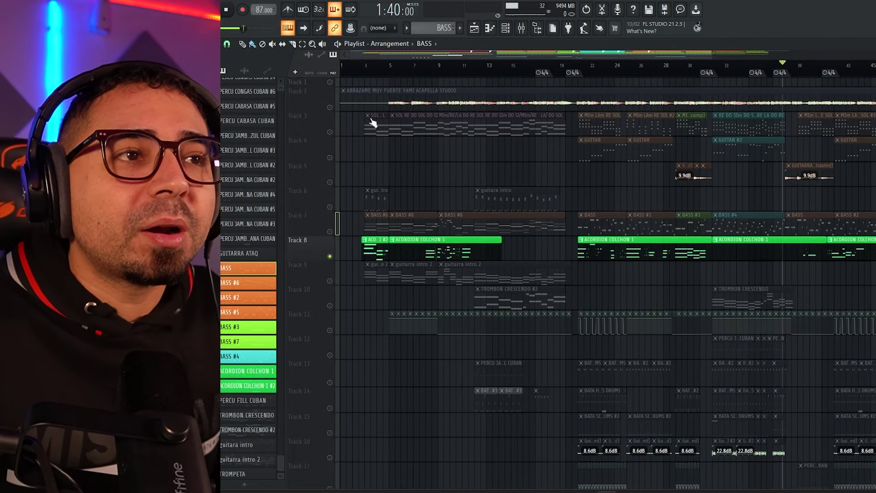
left_click_drag(381, 68, 368, 70)
scroll(401, 145, "up", 2)
left_click_drag(402, 146, 523, 251)
scroll(500, 206, "up", 1)
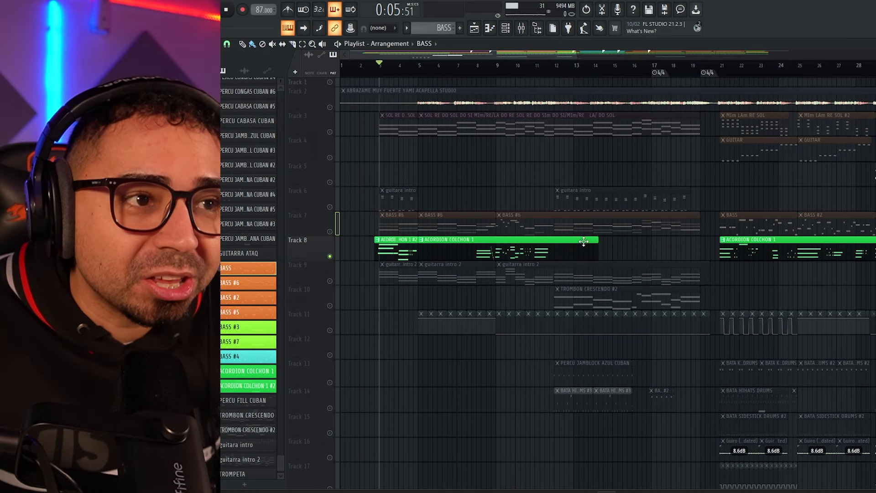
scroll(411, 320, "up", 1)
key("space")
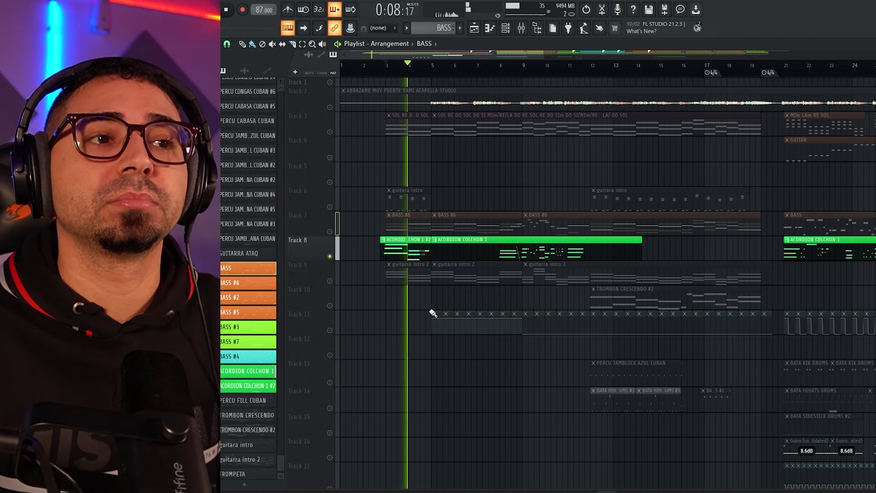
key("space")
Play the soloed ACORDION COLCHON 1 pattern from bar 21.
scroll(547, 280, "down", 2)
scroll(570, 278, "down", 1)
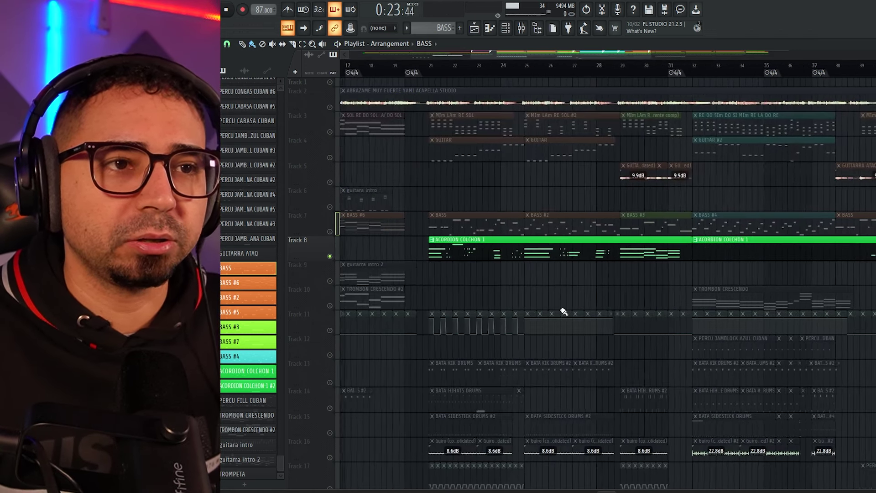
scroll(521, 155, "right", 1)
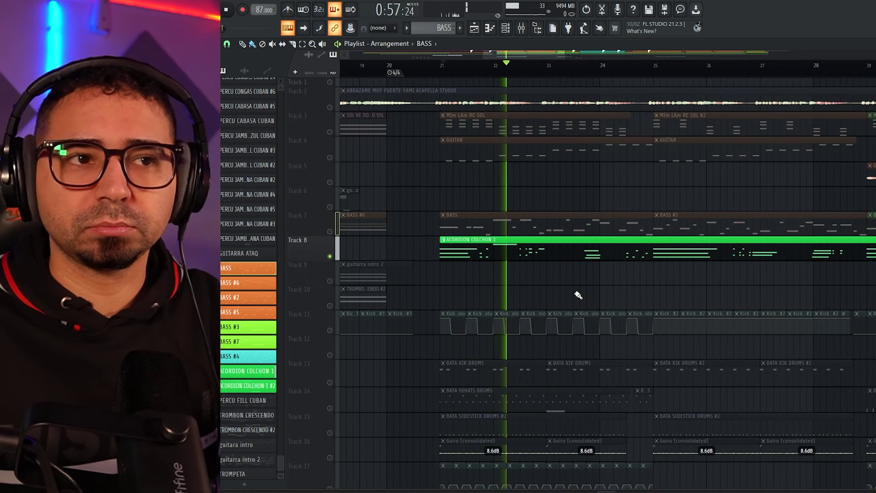
key("space")
Unmute the acapella on Track 2 and play it with the Track 8 accordion from just before bar 21.
scroll(510, 265, "up", 2, "ctrl")
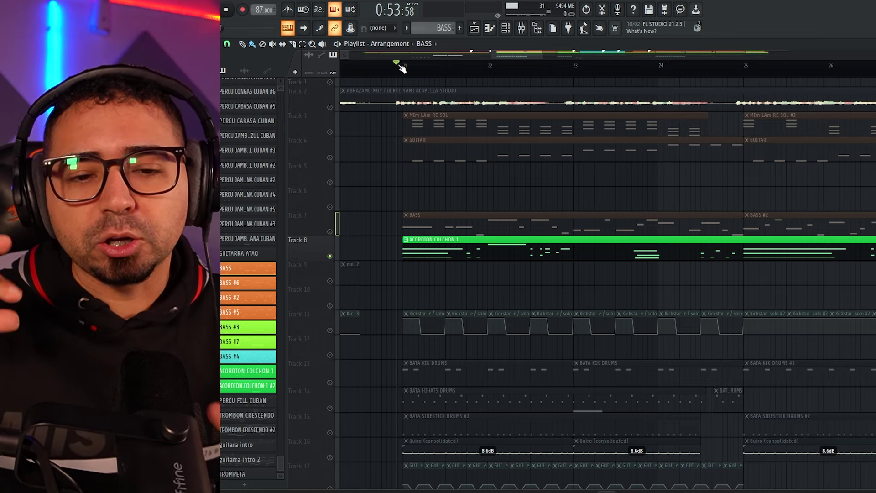
left_click(330, 108)
scroll(490, 218, "up", 2, "ctrl")
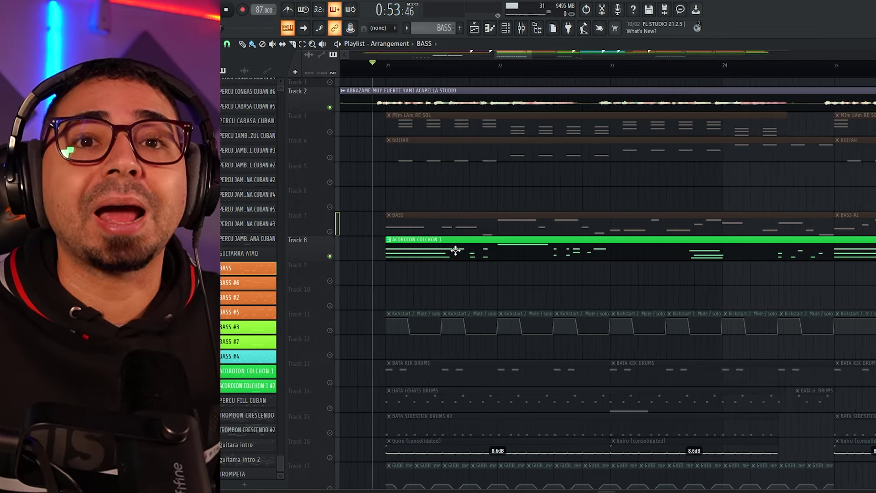
key("space")
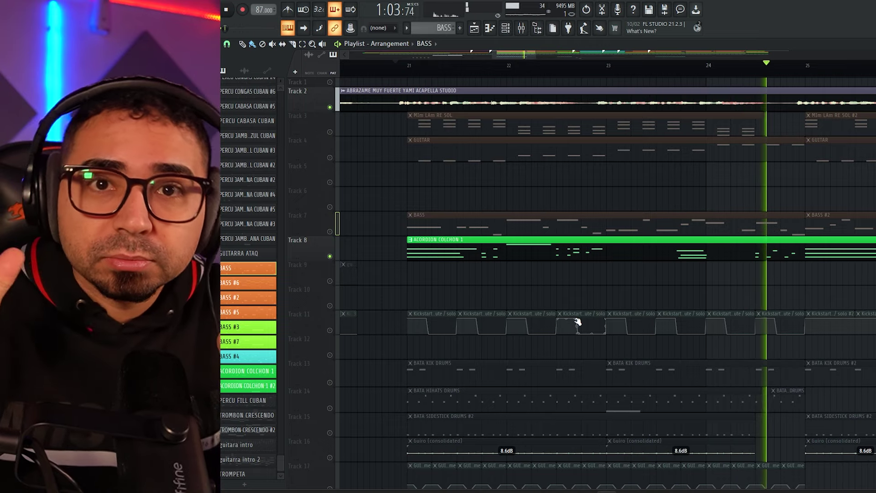
key("space")
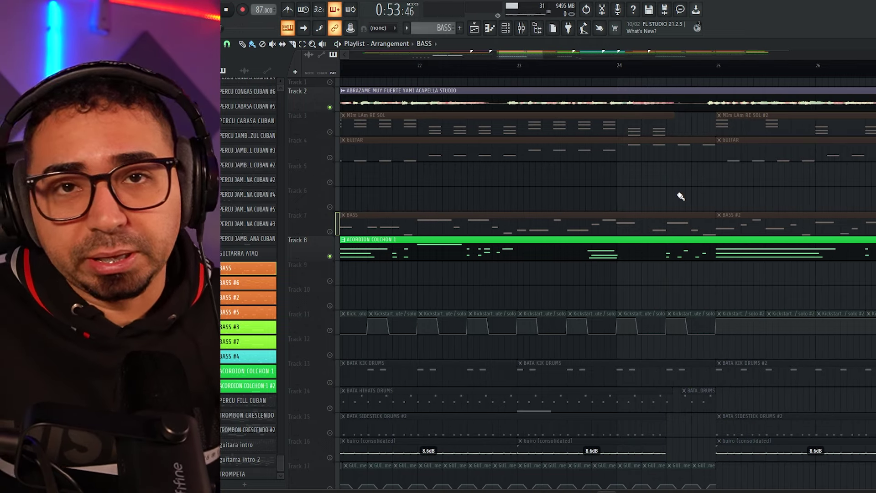
Examine the notes of the ACORDION COLCHON 1 pattern in the piano roll and return to the playlist.
double_click(517, 248)
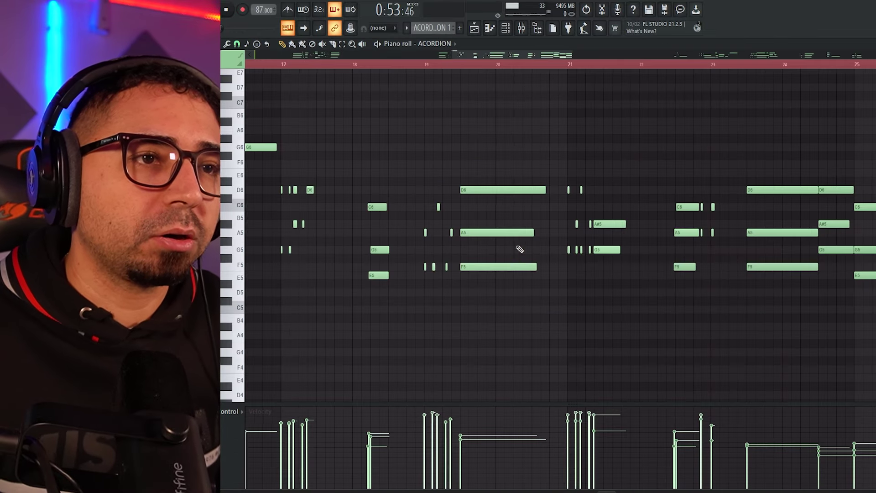
scroll(593, 274, "down", 4)
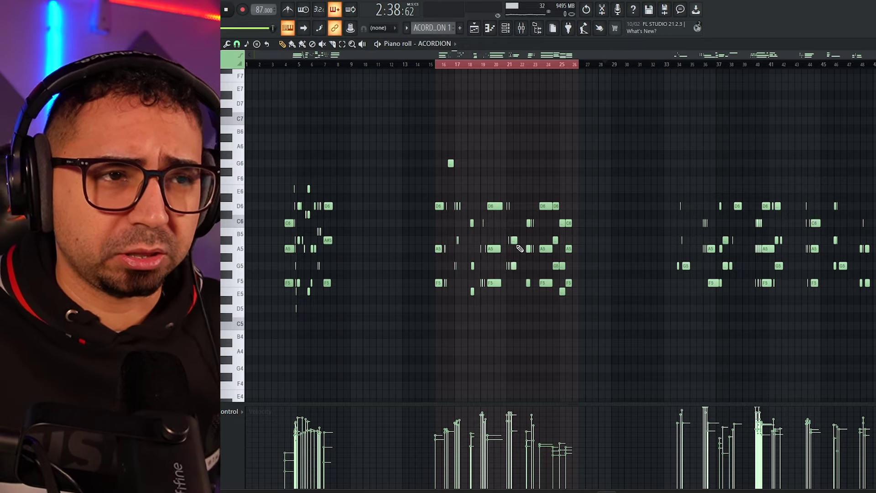
scroll(473, 309, "up", 4)
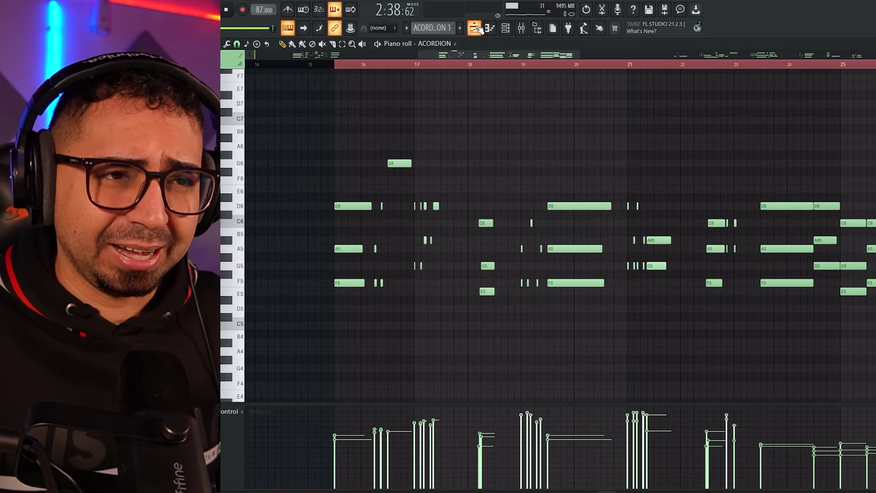
left_click(475, 28)
scroll(557, 306, "down", 3)
scroll(514, 282, "up", 4)
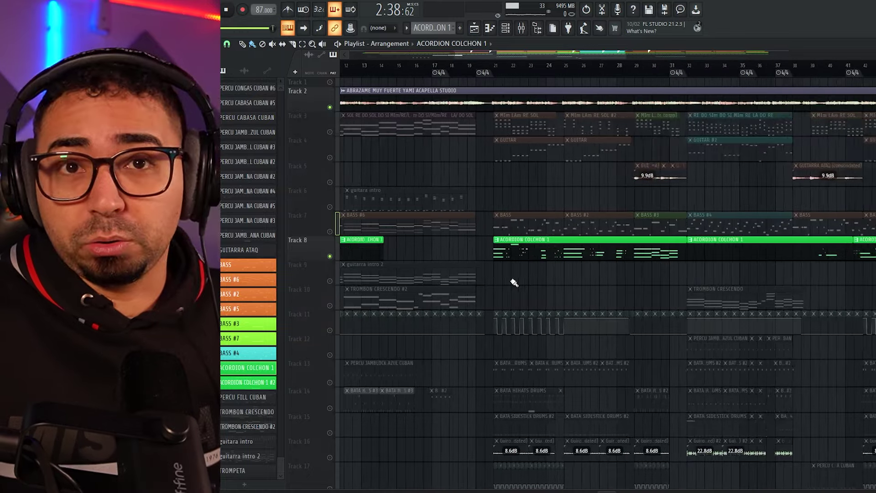
Mute the acapella, unmute Tracks 3, 4, 7 and 11, and play them with the accordion from bar 21.
scroll(424, 68, "up", 2)
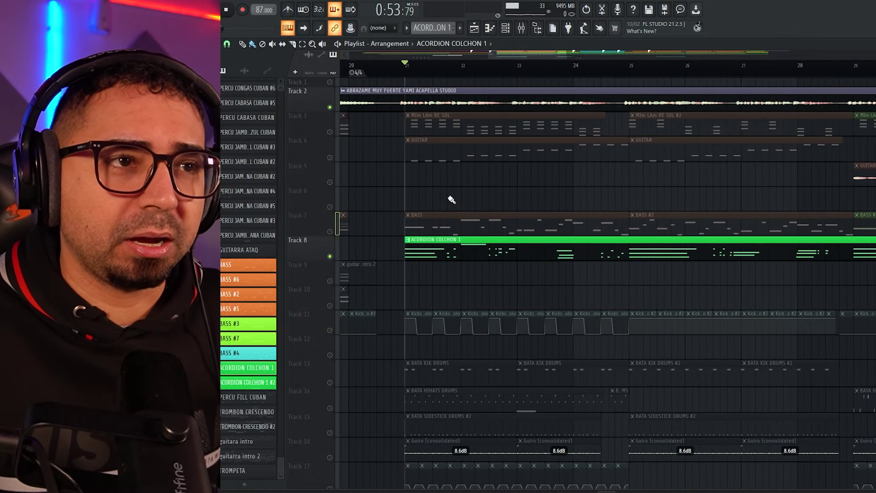
left_click(329, 132)
left_click(330, 157)
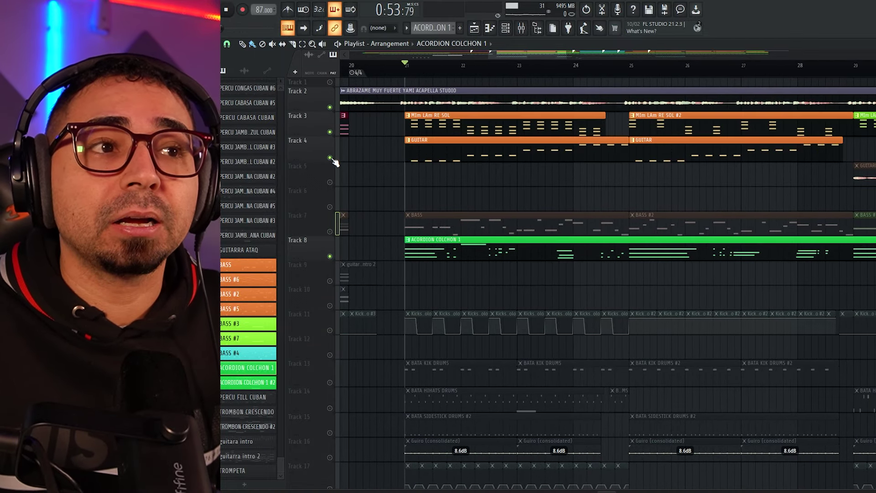
left_click(329, 231)
scroll(574, 238, "down", 6)
key("space")
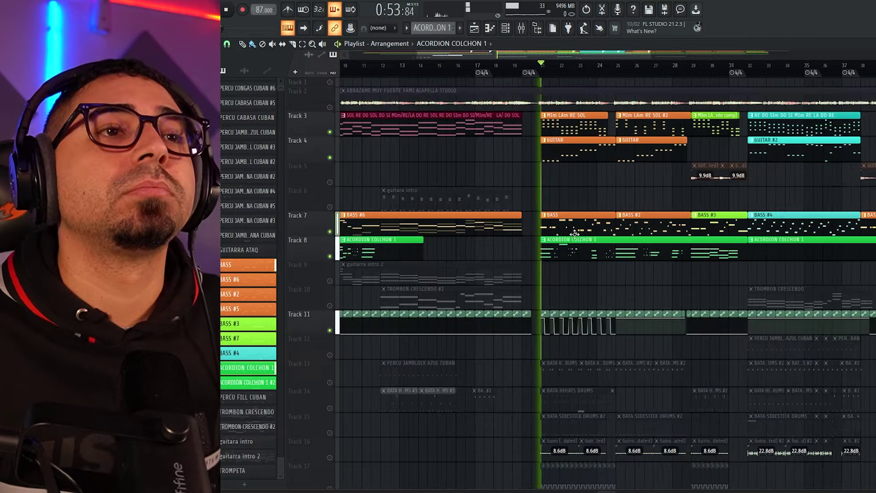
scroll(573, 238, "up", 6)
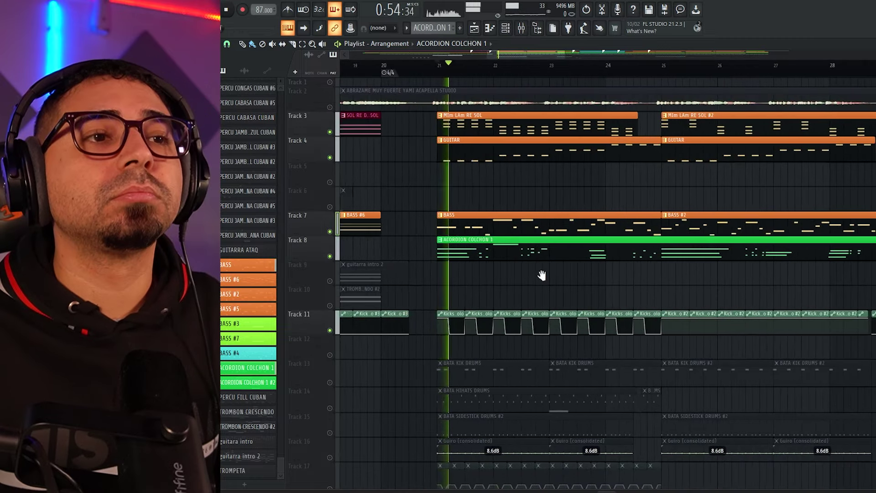
scroll(534, 269, "down", 2)
scroll(521, 274, "up", 1)
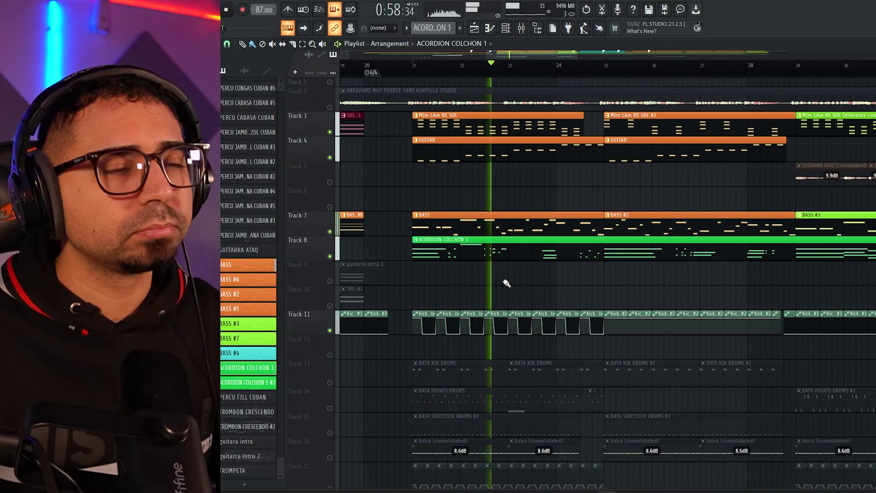
scroll(544, 265, "down", 1)
scroll(546, 269, "down", 2)
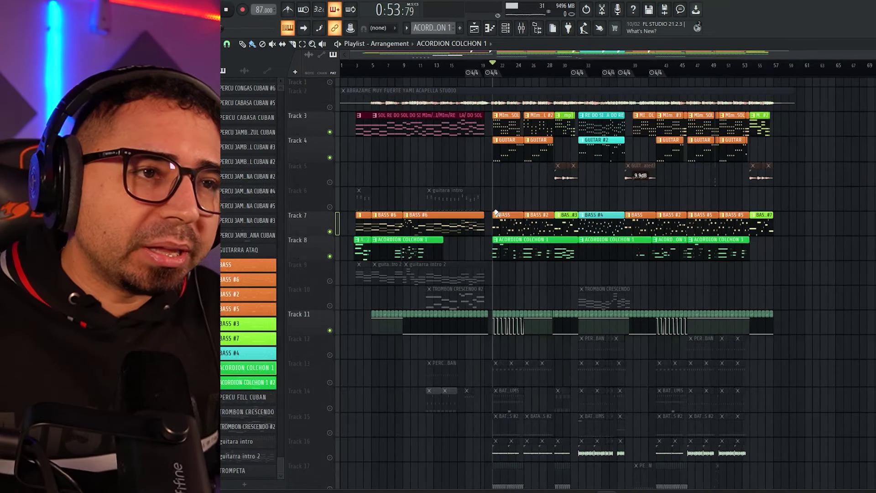
Solo the TROMBON CRESCENDO pattern on Track 10 and play it from bar 32.
scroll(476, 235, "up", 2)
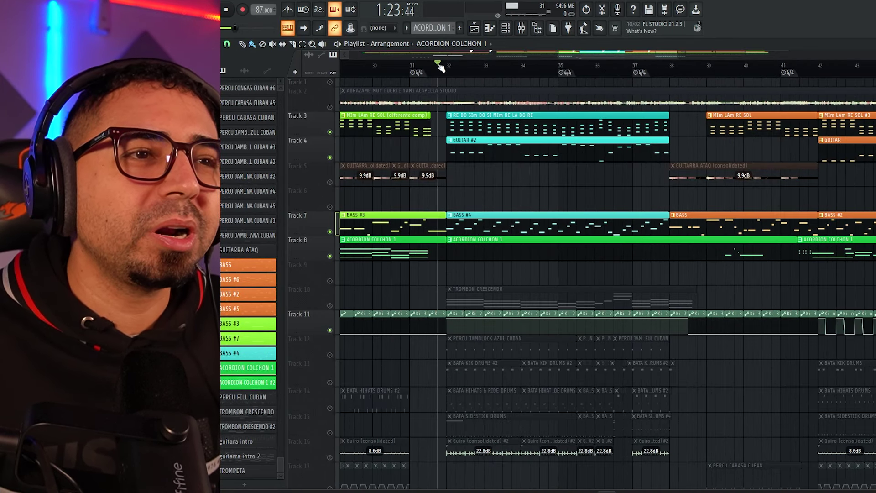
scroll(486, 229, "up", 3)
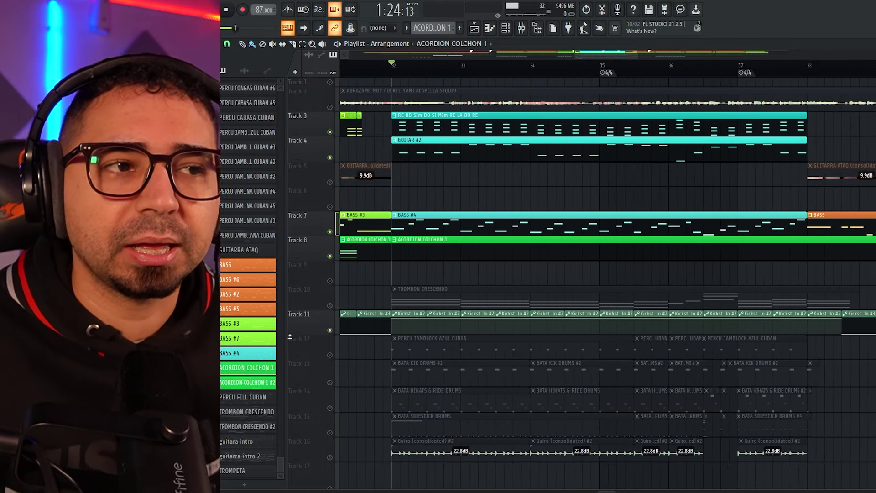
left_click(330, 305)
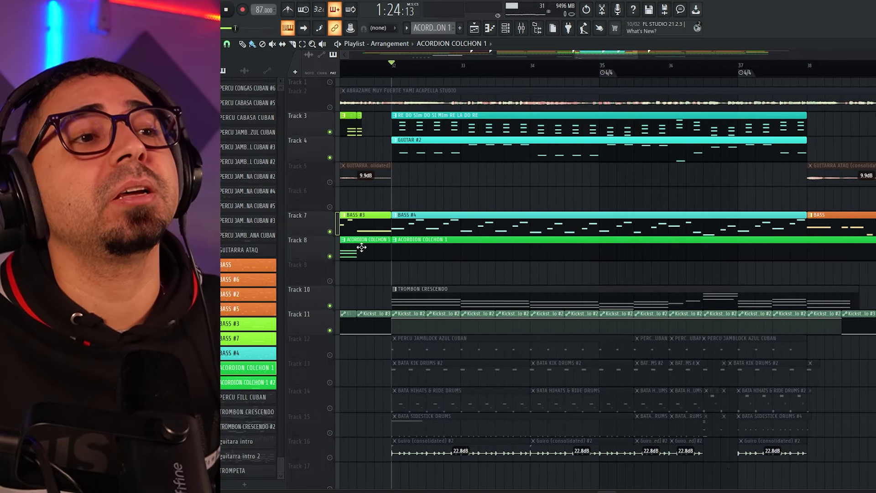
left_click(330, 305, "ctrl")
key("space")
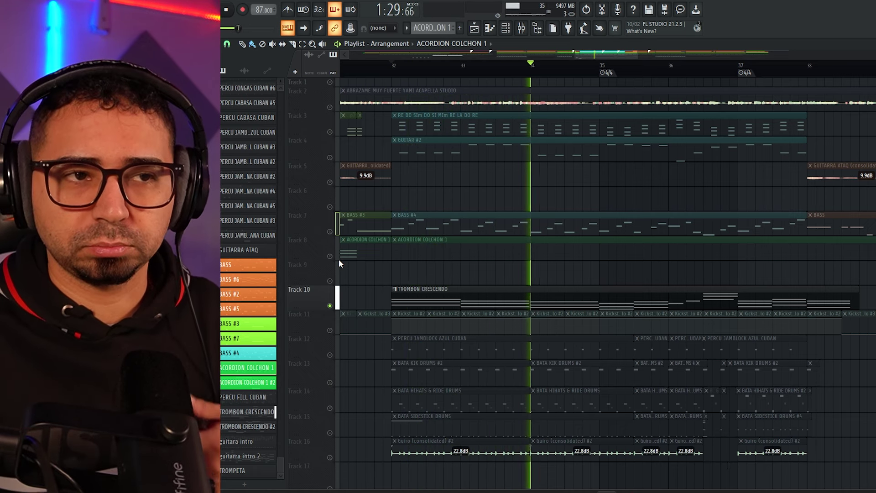
key("space")
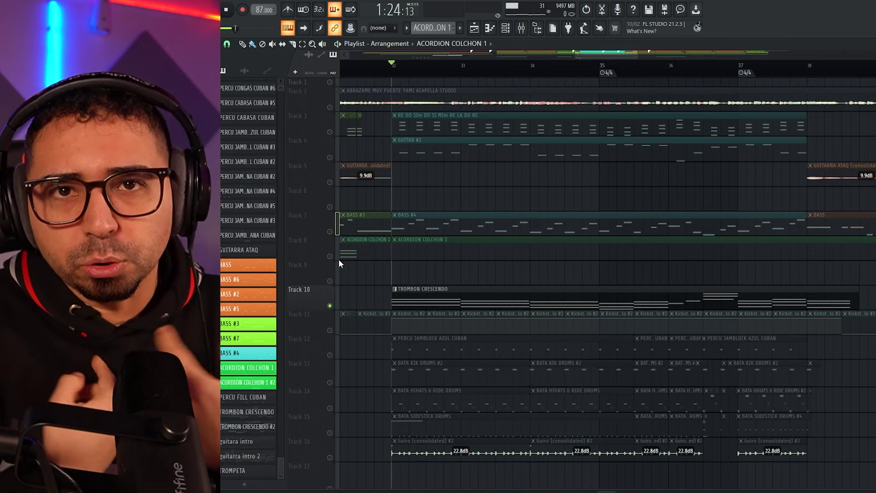
Unmute Tracks 3, 4, 5 and 7 and play them together with the Track 10 trombone from bar 32.
left_click(329, 132)
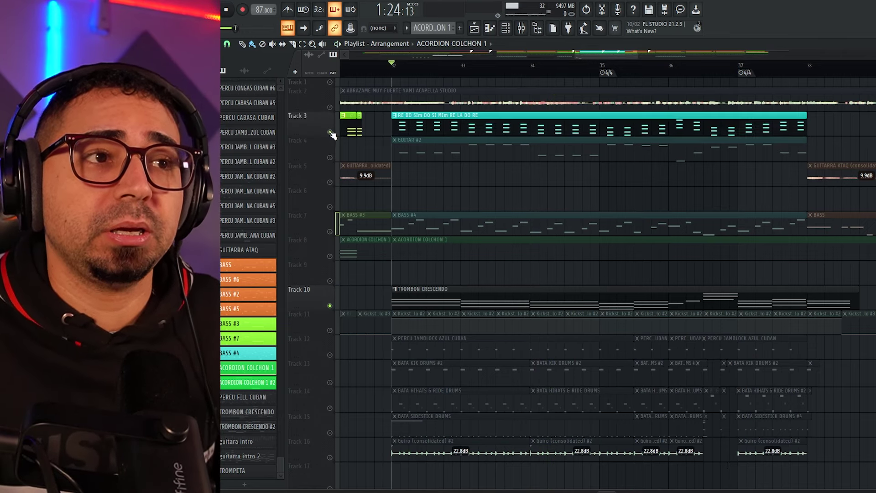
left_click(329, 157)
left_click(329, 182)
left_click(330, 232)
key("space")
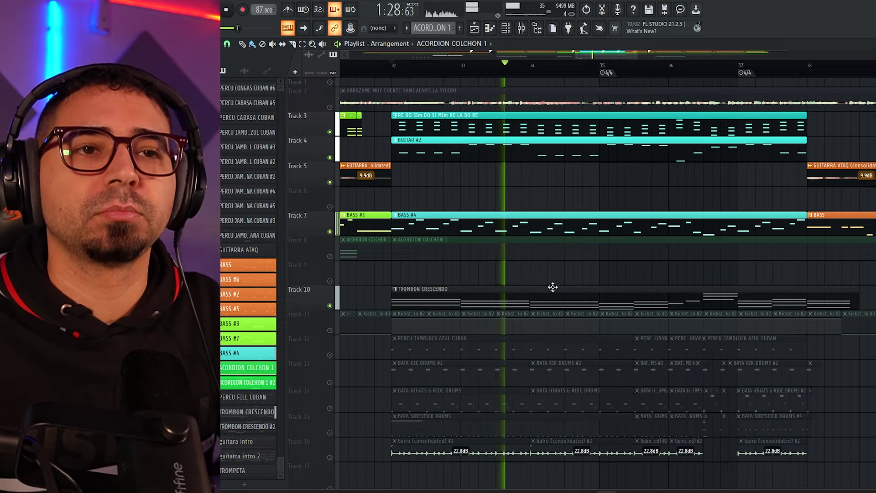
key("space")
Solo the guitarra intro 2 patterns on Track 9 and play them from bar 3.
scroll(586, 268, "down", 8)
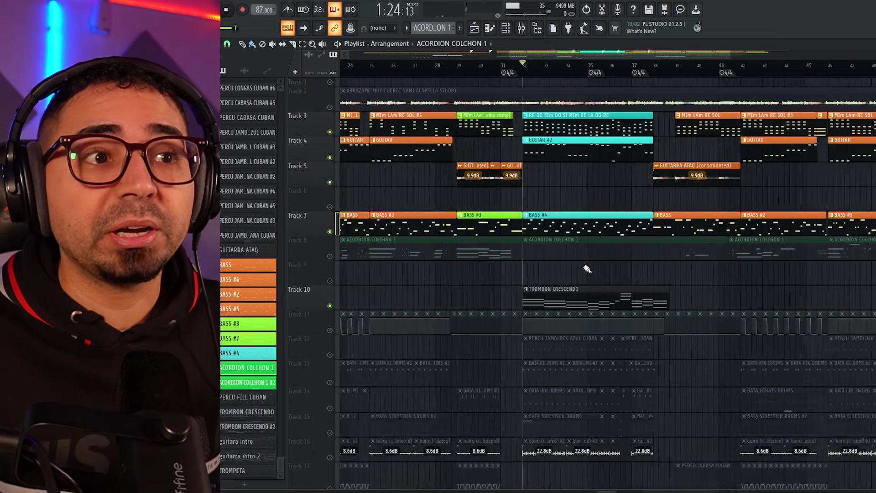
scroll(529, 276, "up", 8)
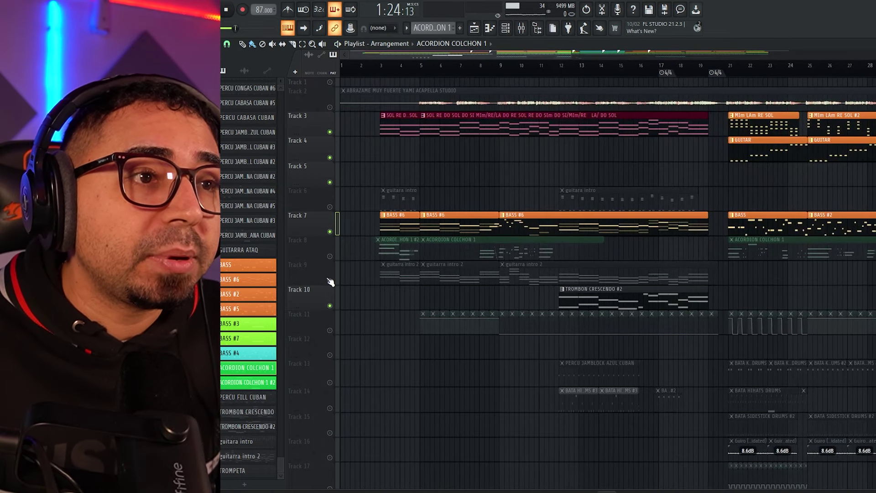
right_click(329, 280)
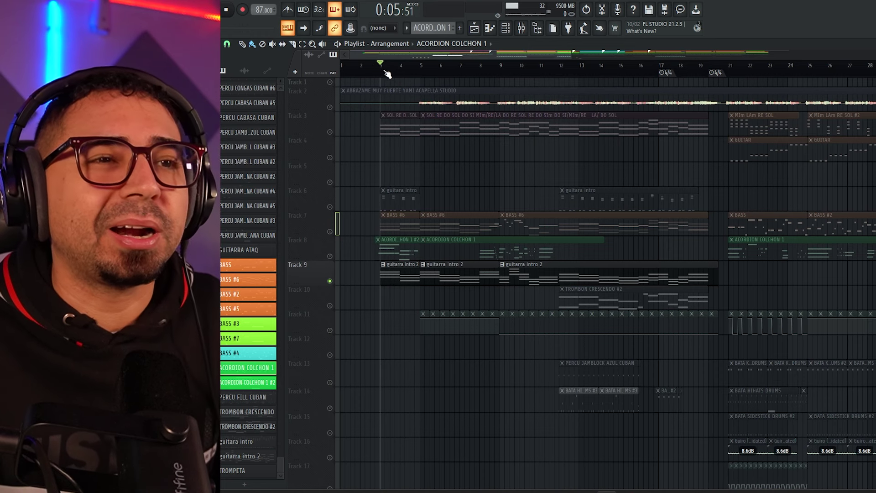
scroll(405, 212, "up", 3)
scroll(423, 334, "up", 1)
key("space")
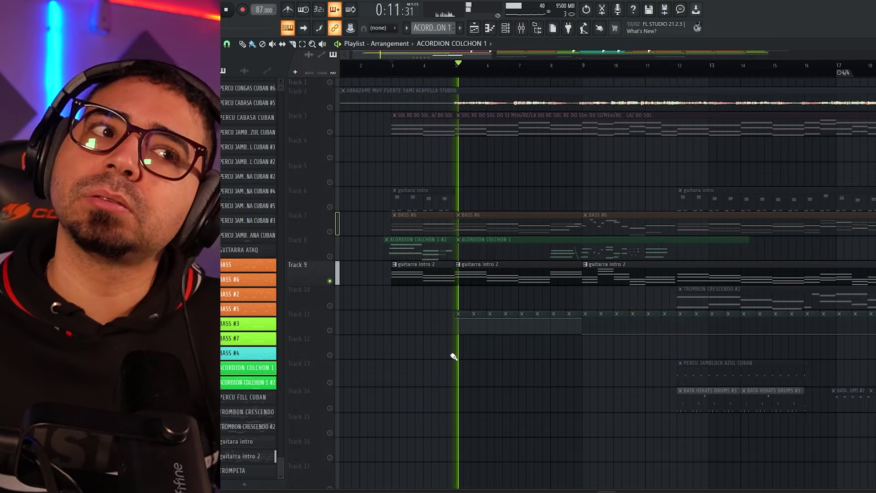
key("space")
Solo the BATA KIK DRUMS patterns on Track 13 and play them from bar 21.
scroll(408, 272, "down", 4)
scroll(407, 272, "down", 3)
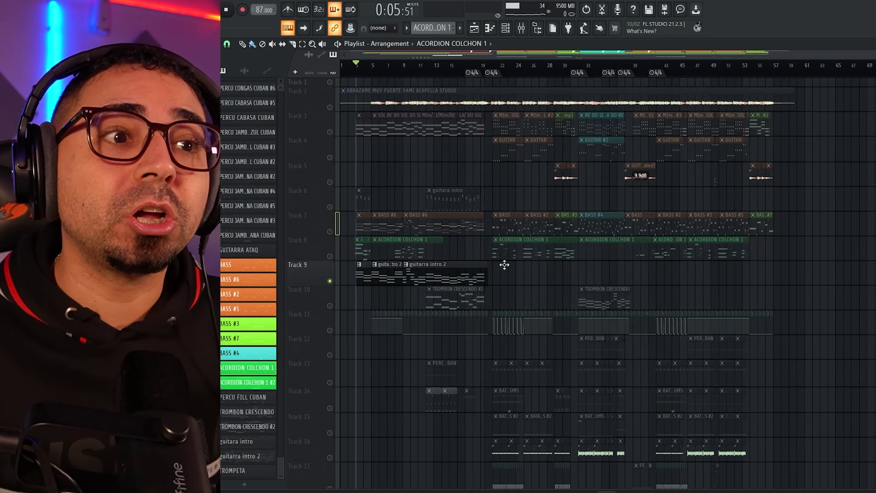
scroll(513, 351, "down", 5)
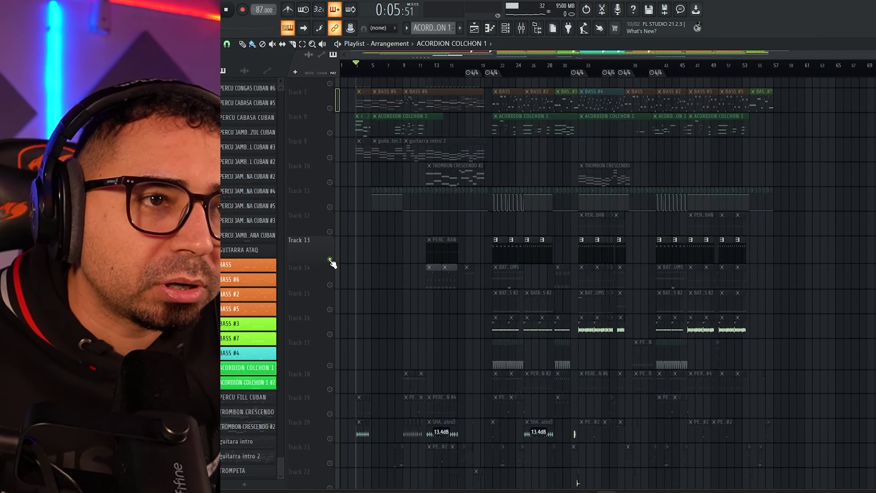
left_click(330, 285)
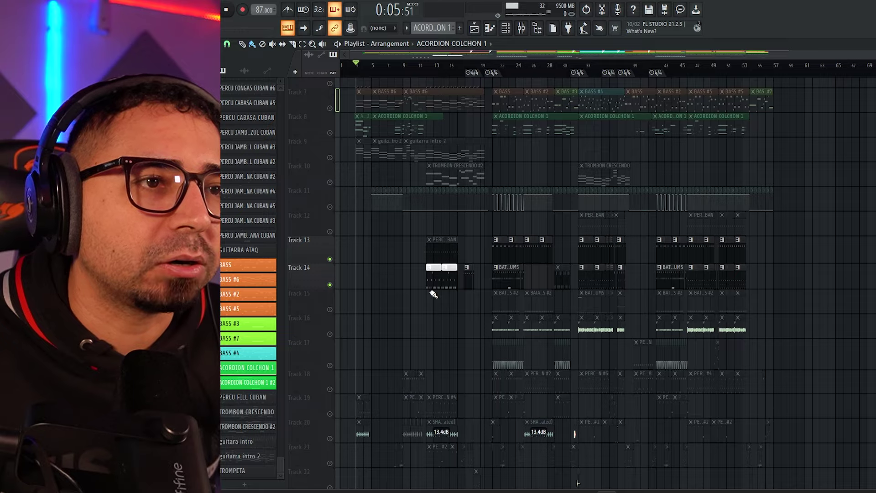
scroll(434, 295, "up", 4)
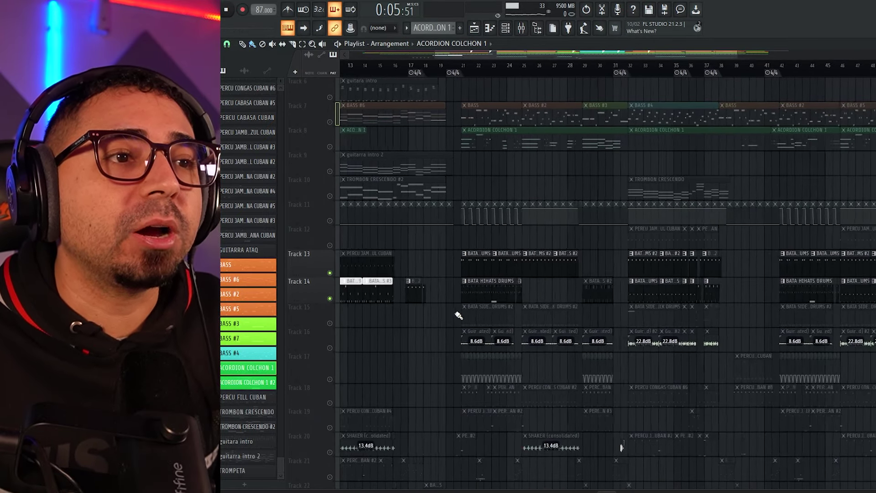
scroll(530, 362, "up", 3)
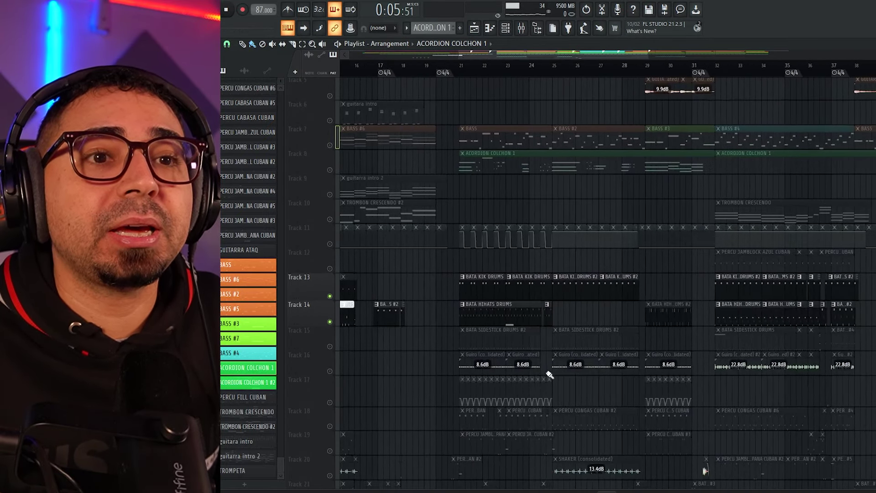
scroll(467, 366, "up", 2)
left_click(392, 75)
key("space")
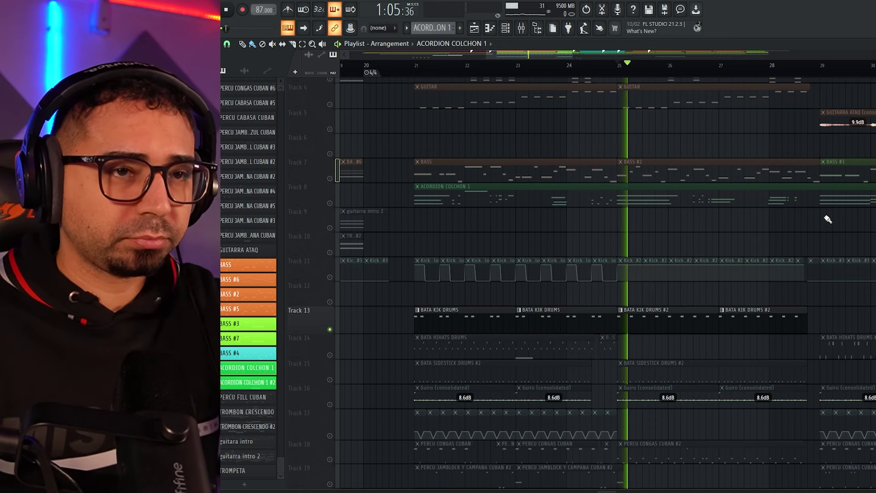
key("space")
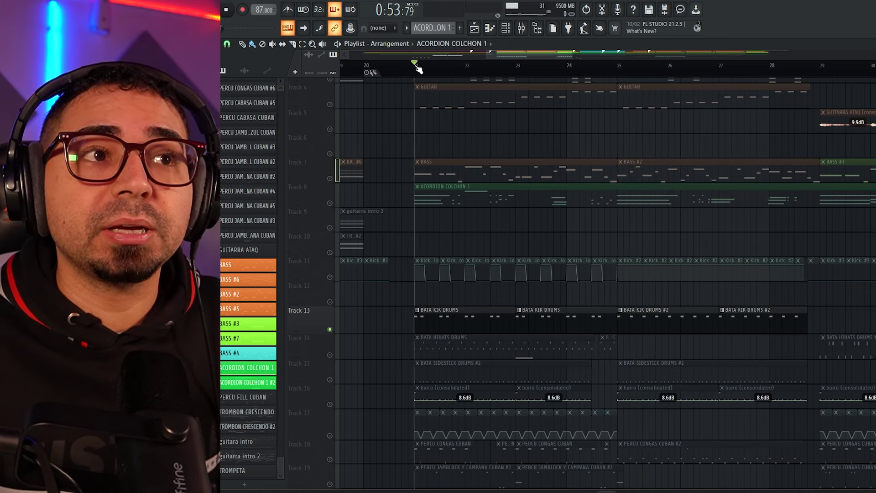
Unmute the BATA HIHATS DRUMS on Track 14 and play them with the Track 13 kick from bar 21.
scroll(465, 255, "up", 2)
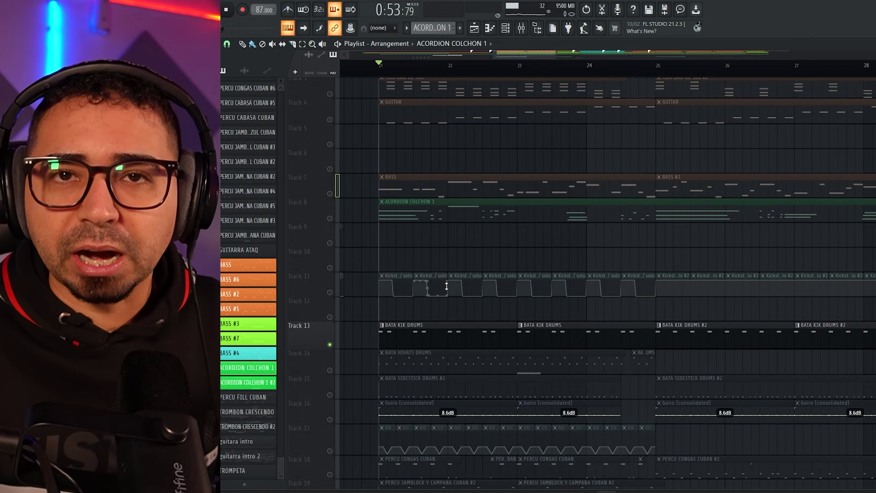
left_click_drag(447, 286, 472, 254)
scroll(445, 297, "up", 4)
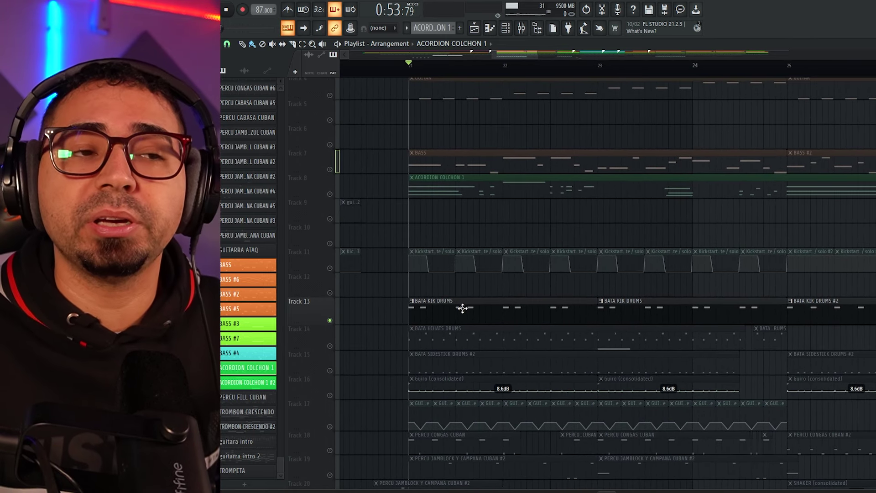
left_click(330, 336)
scroll(525, 338, "down", 2)
key("space")
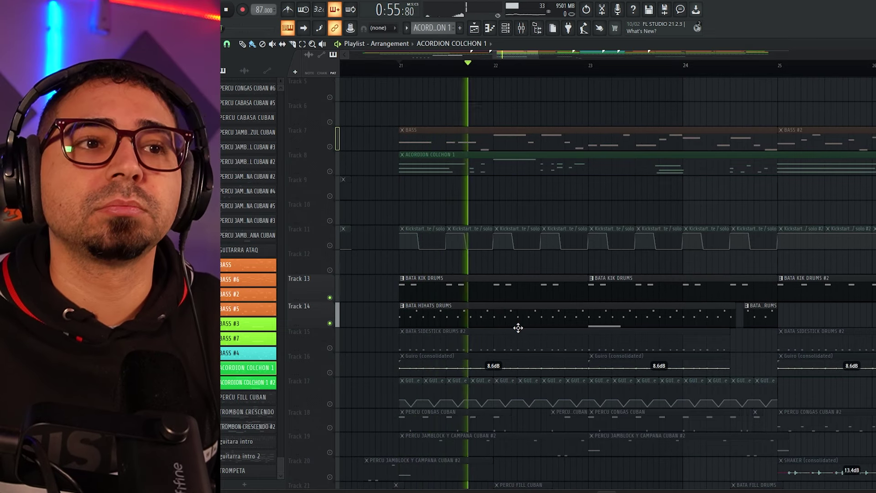
key("space")
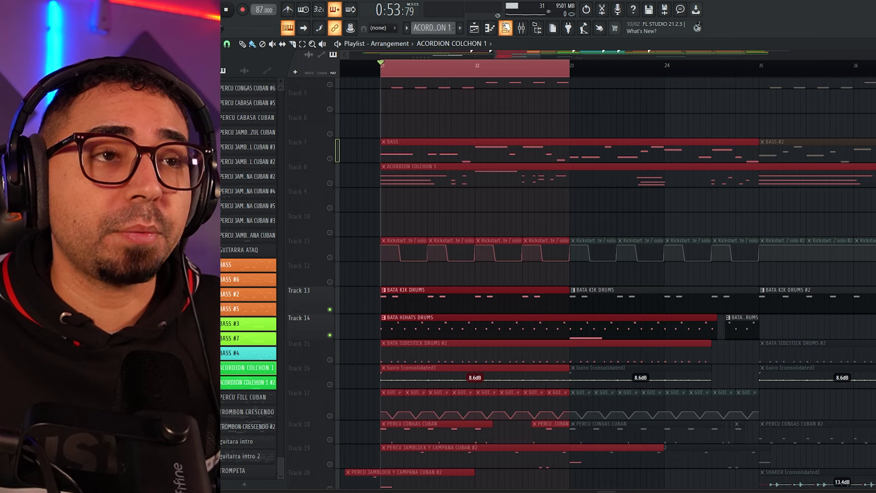
View the BATA Zdrummer 3 instrument during playback from bar 21, and examine the BATA HIHATS DRUMS notes in the piano roll.
left_click(507, 28)
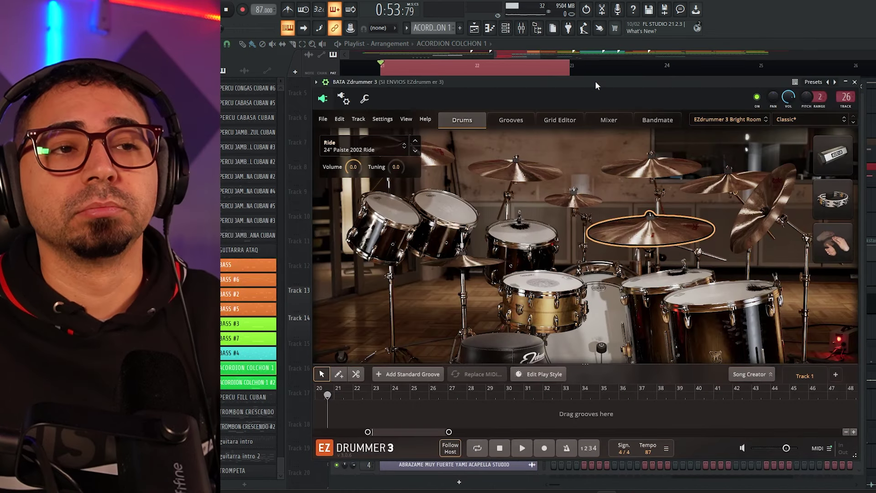
key("space")
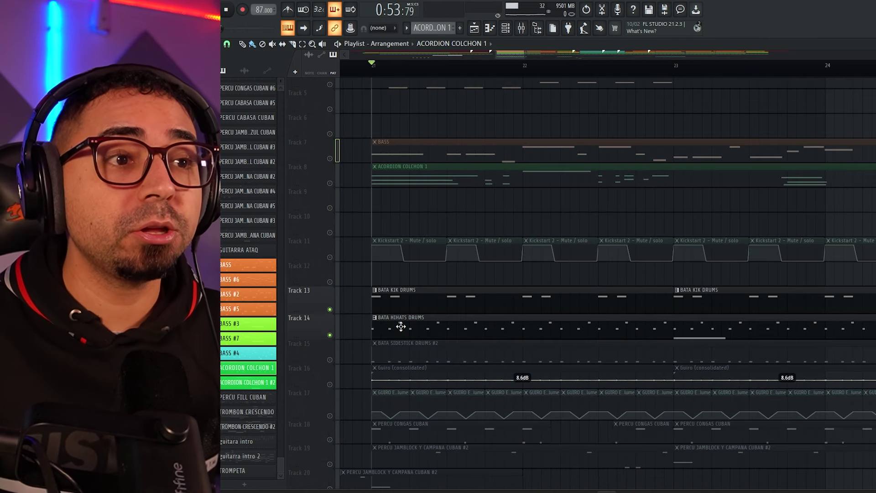
double_click(400, 325)
scroll(343, 289, "down", 2)
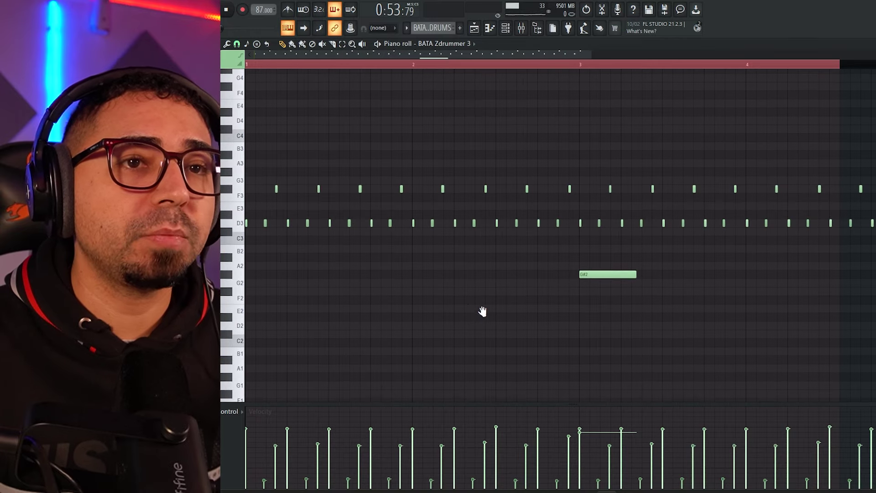
Play the BATA HIHATS DRUMS pattern in the piano roll from its start and return to the playlist arrangement.
scroll(449, 313, "down", 2)
left_click_drag(448, 315, 470, 331)
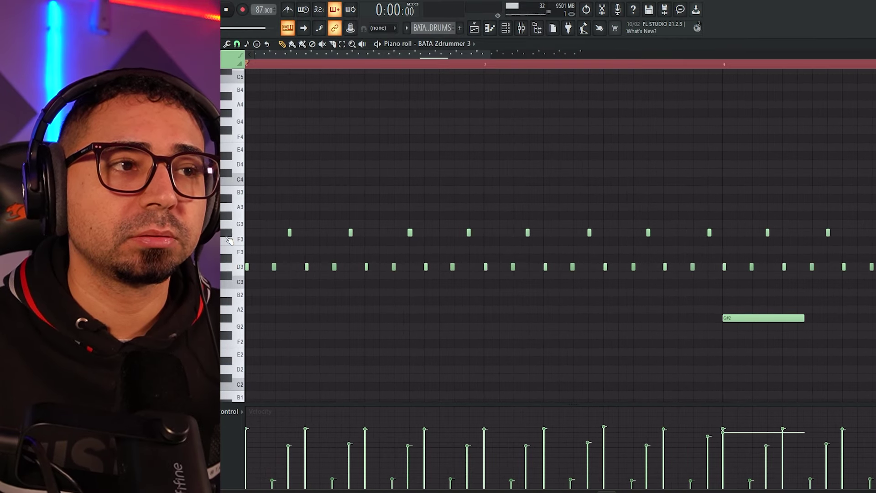
key("space")
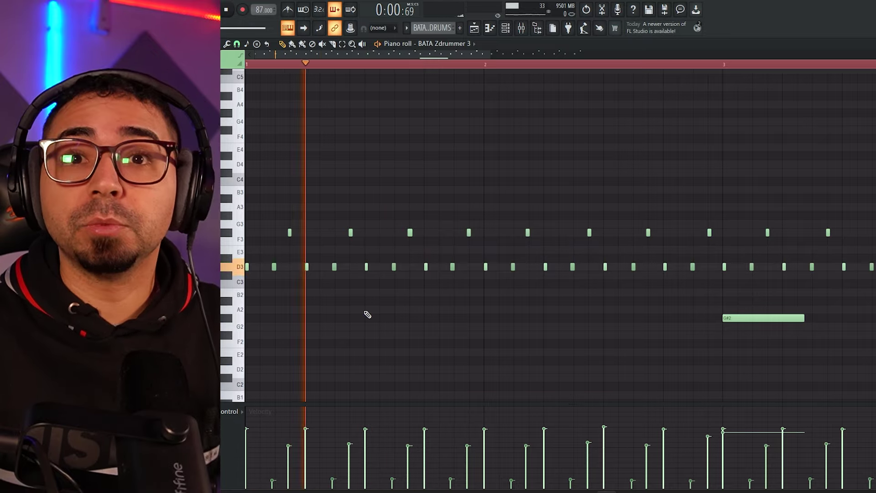
key("space")
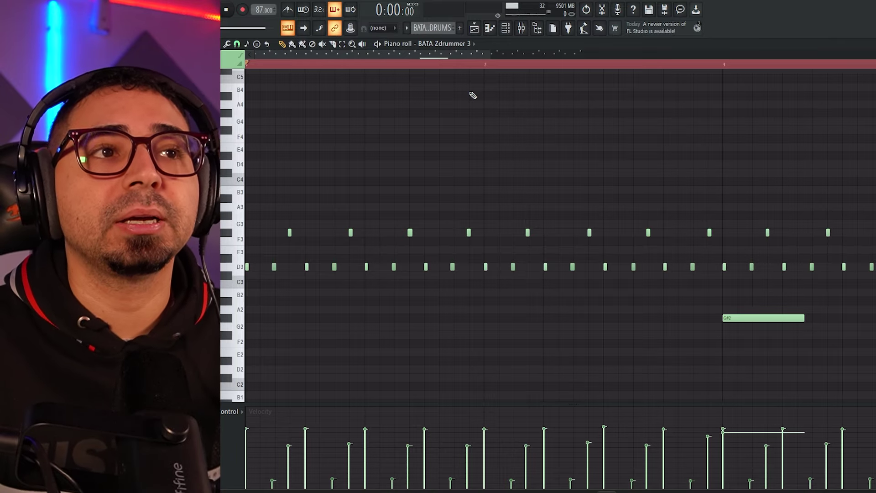
left_click(487, 33)
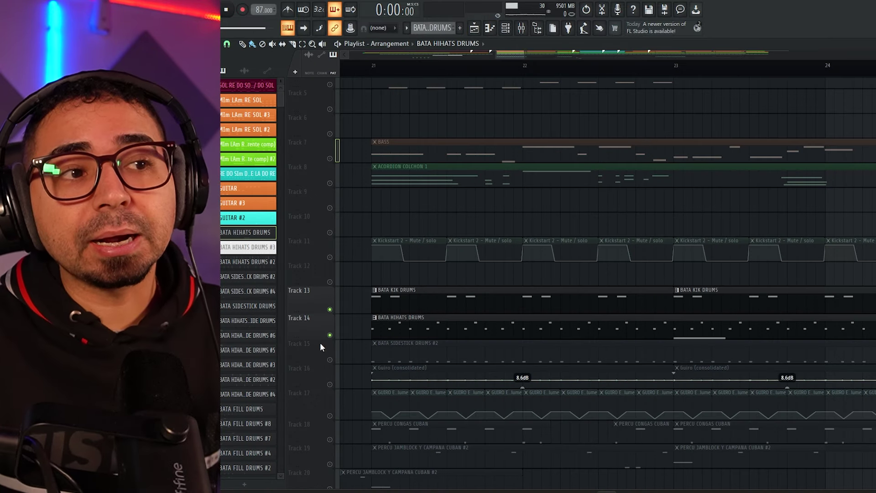
Solo the BATA SIDESTICK DRUMS #2 pattern on Track 15 and play it from bar 21.
right_click(330, 361)
key("space")
key("space")
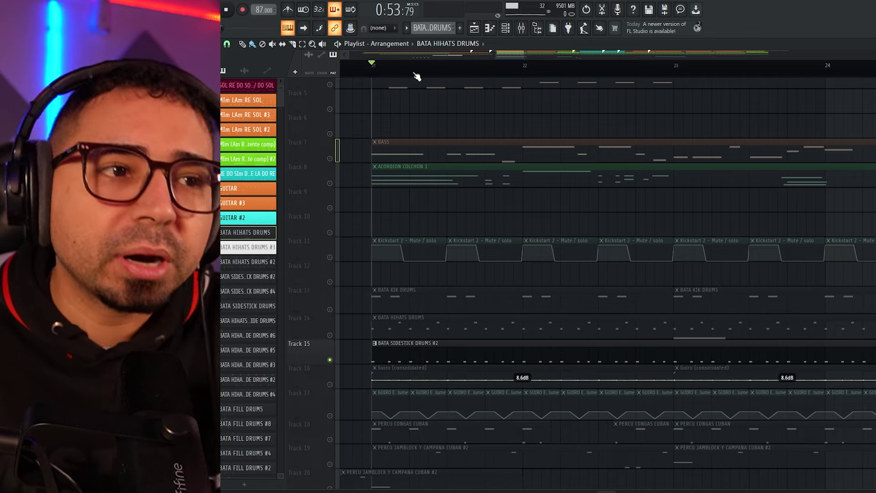
Unmute the BATA HIHATS DRUMS on Track 14 and play them together with the Track 15 sidestick from bar 21.
left_click(330, 336)
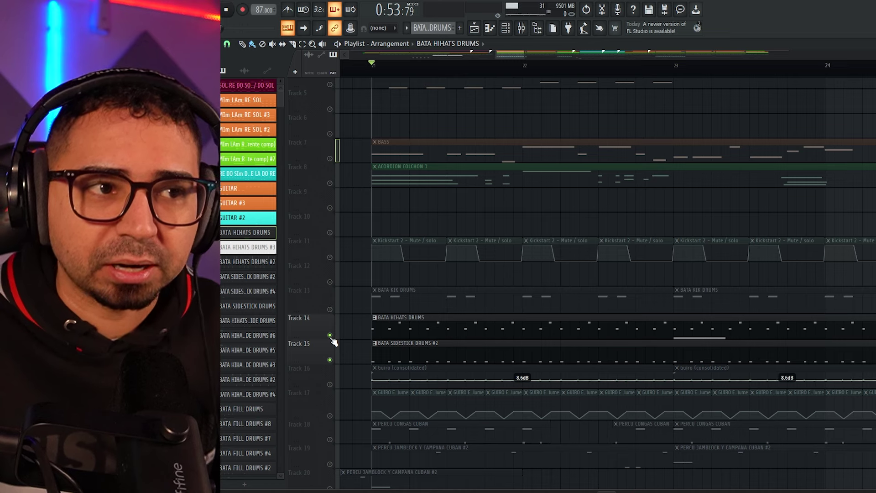
key("space")
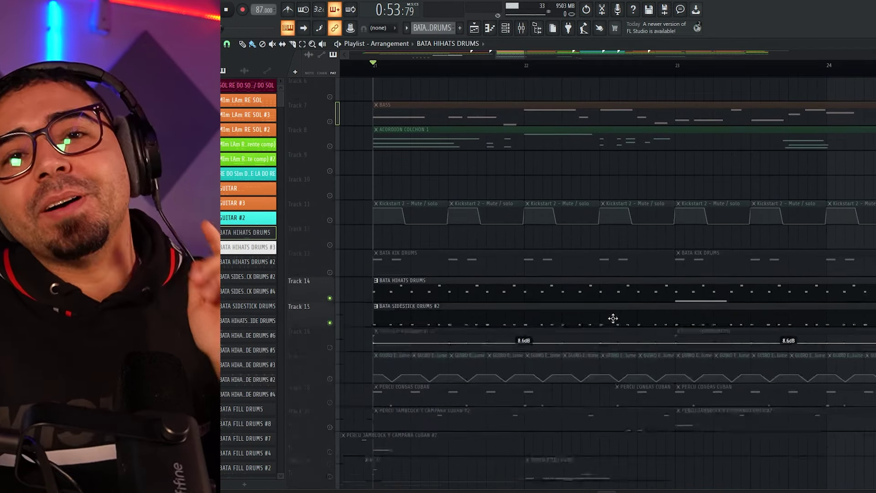
scroll(611, 315, "down", 1)
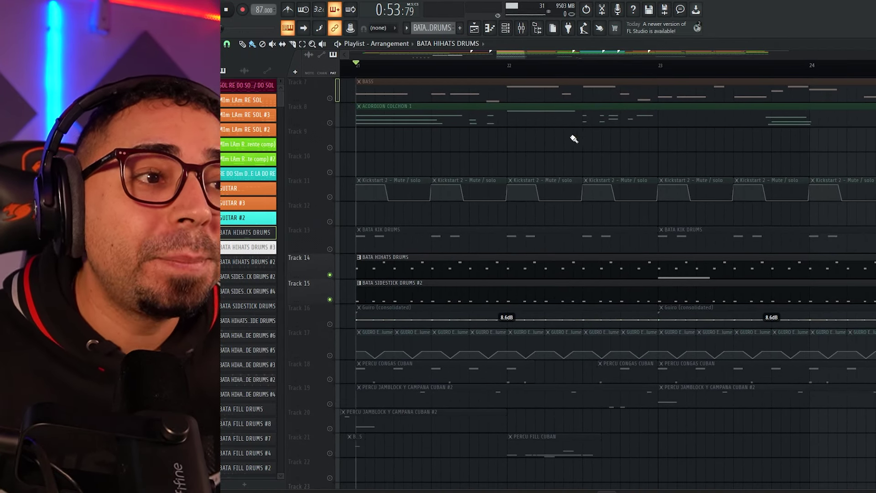
Solo the Guiro (consolidated) clips on Track 16 and play them from bar 21.
left_click(330, 324, "ctrl")
scroll(467, 371, "up", 2, "ctrl")
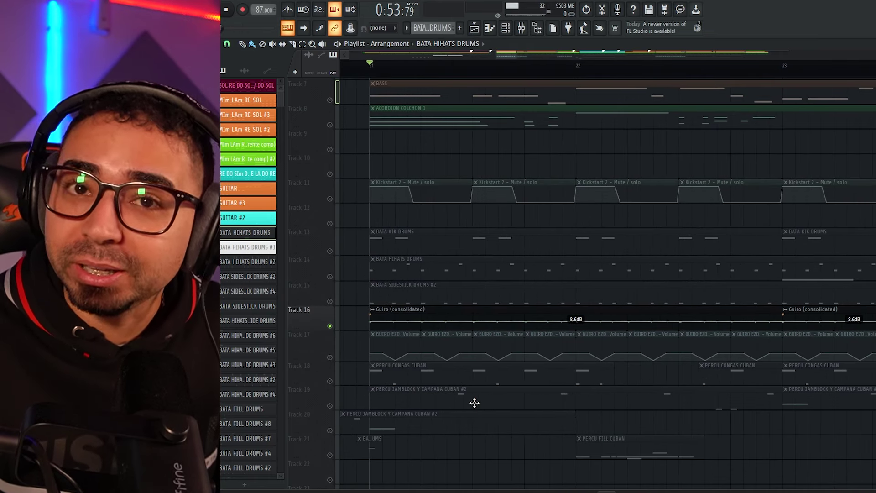
key("space")
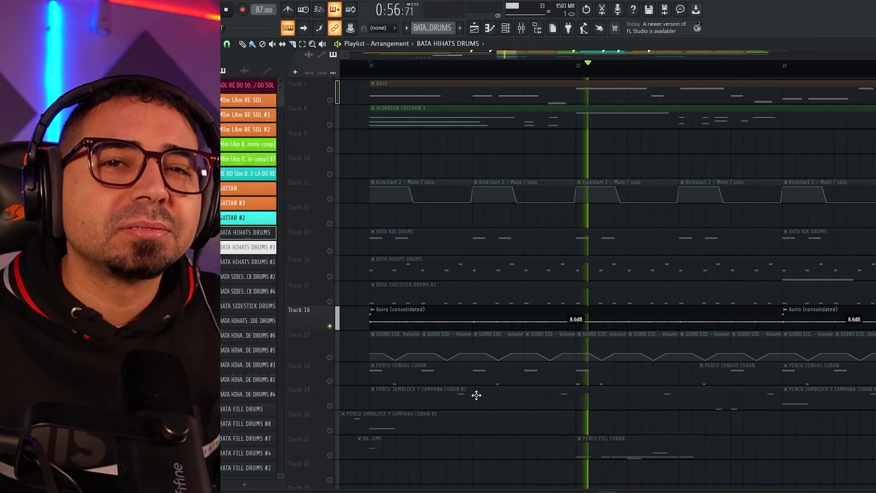
key("space")
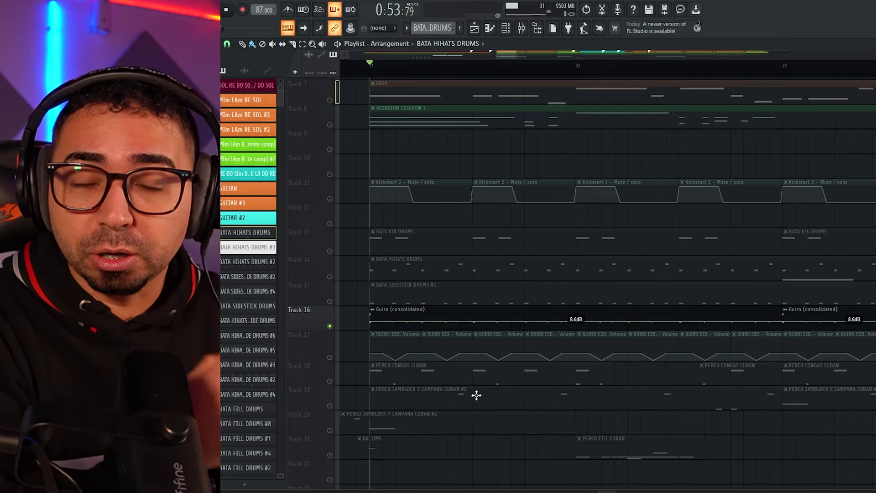
Unmute the GUIRO EZDRUMS - Volume automation on Track 17 and play it with the Track 16 guiro from bar 21.
scroll(476, 395, "up", 1)
left_click_drag(476, 395, 354, 343)
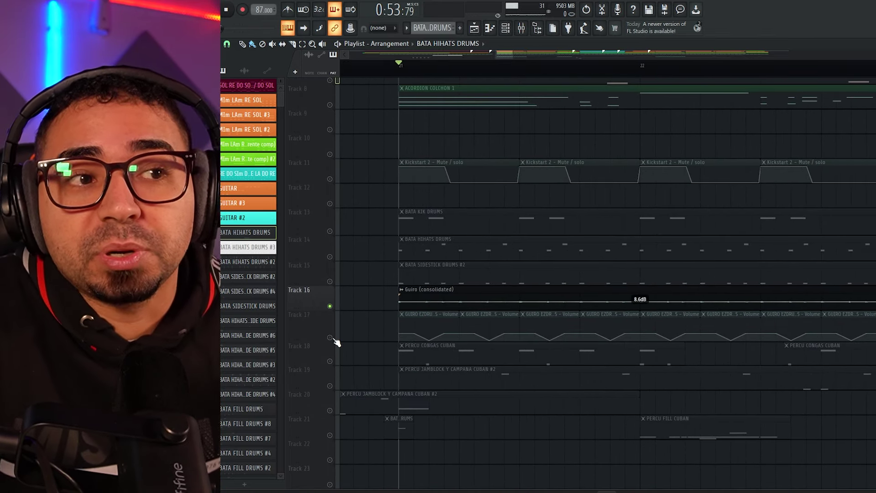
left_click(332, 338)
scroll(494, 369, "down", 1)
scroll(482, 361, "up", 2)
left_click_drag(481, 364, 480, 376)
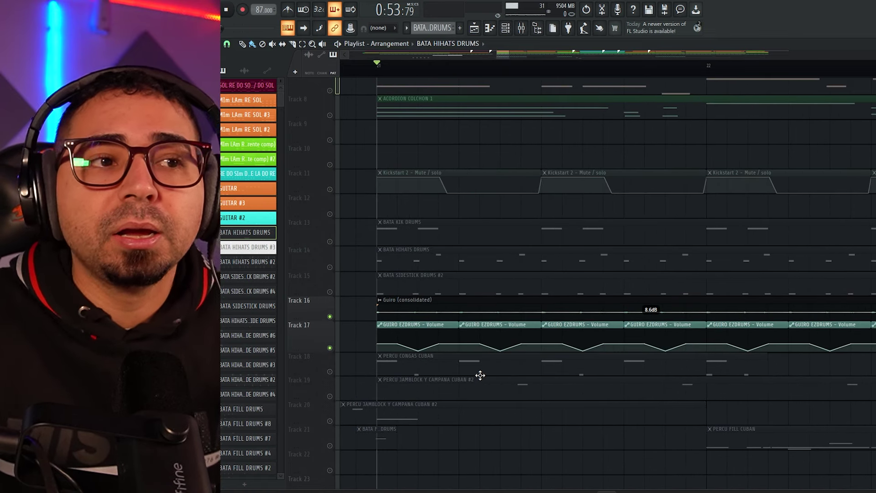
key("space")
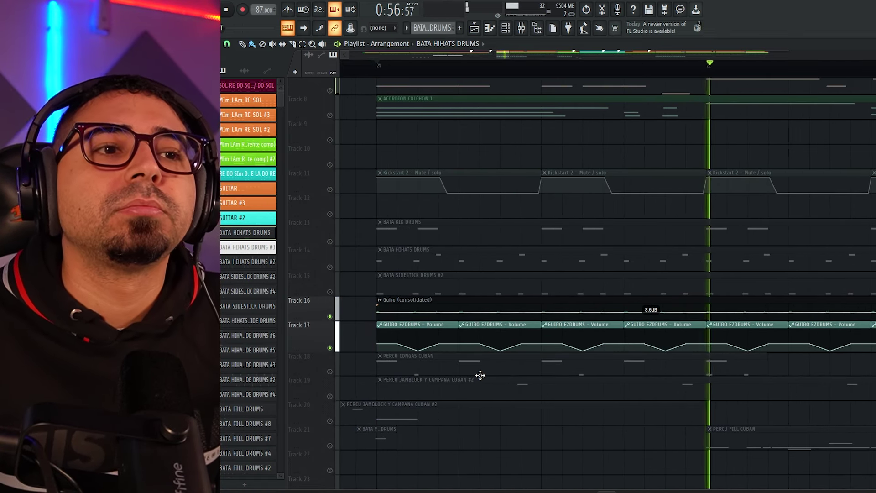
key("space")
Solo the PERCU CONGAS CUBAN patterns on Track 18 and play them from bar 21.
scroll(477, 385, "down", 2)
left_click_drag(510, 361, 485, 329)
scroll(482, 330, "down", 2)
left_click_drag(415, 329, 379, 339)
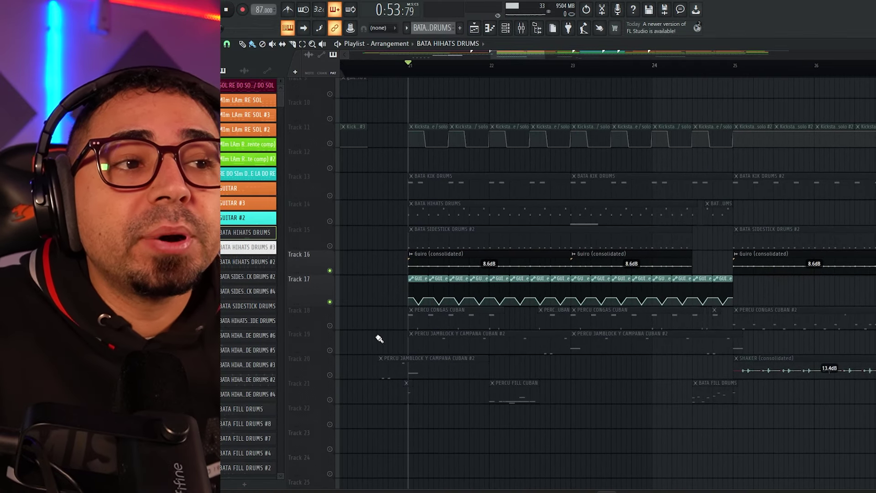
right_click(330, 325)
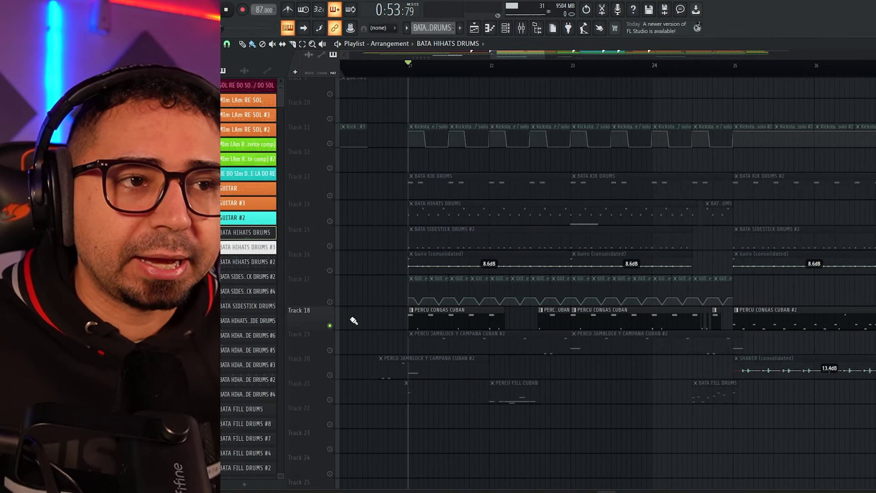
scroll(417, 323, "up", 2)
key("space")
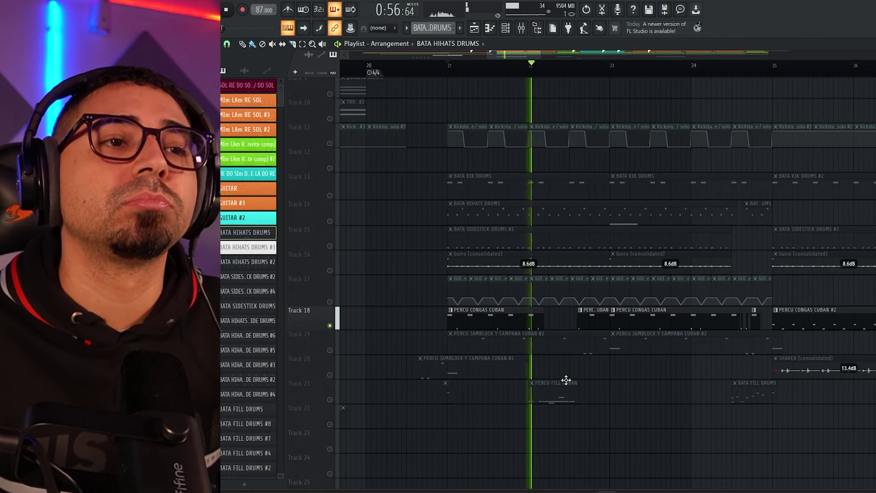
scroll(502, 338, "down", 2)
key("space")
Play the soloed PERCU CONGAS CUBAN #2 pattern from bar 25.
left_click_drag(658, 417, 484, 402)
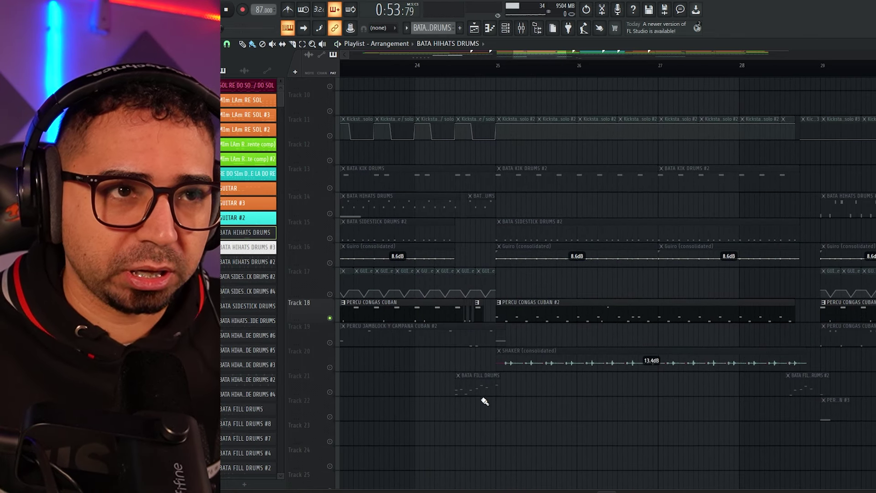
key("space")
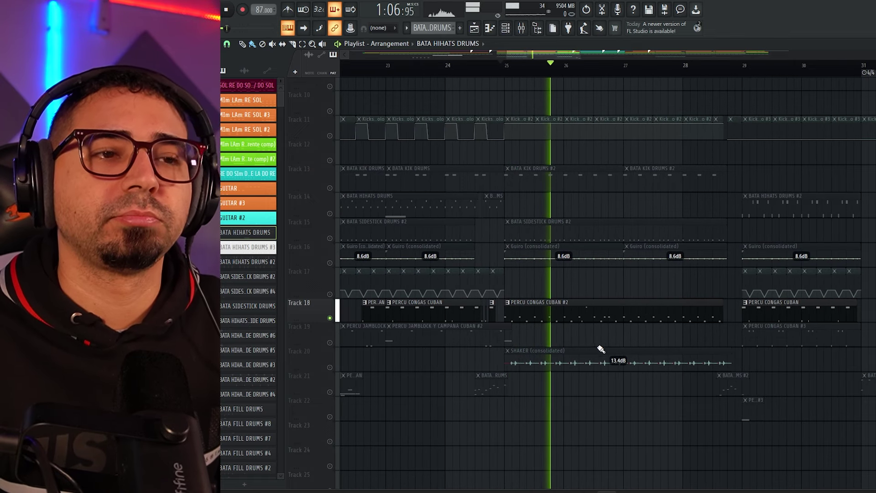
scroll(683, 345, "down", 2)
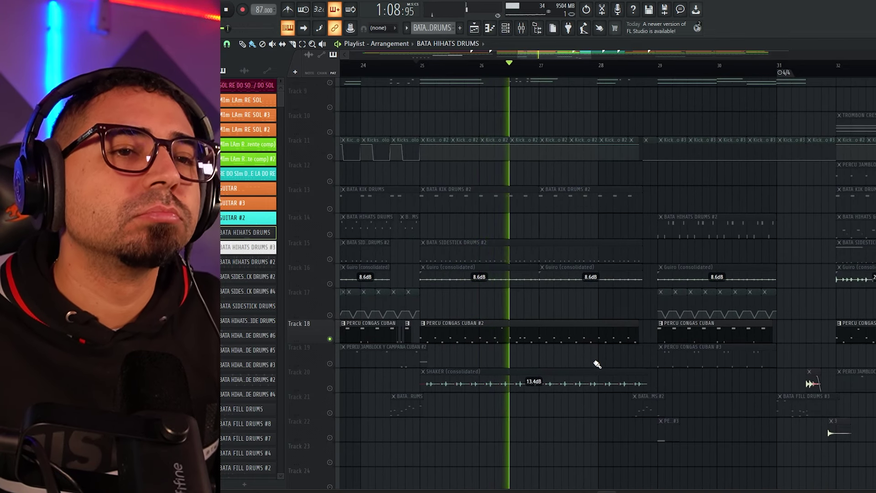
key("space")
Play the soloed PERCU CONGAS CUBAN pattern from bar 29.
left_click(660, 65)
scroll(685, 365, "up", 3)
left_click_drag(685, 365, 514, 346)
key("space")
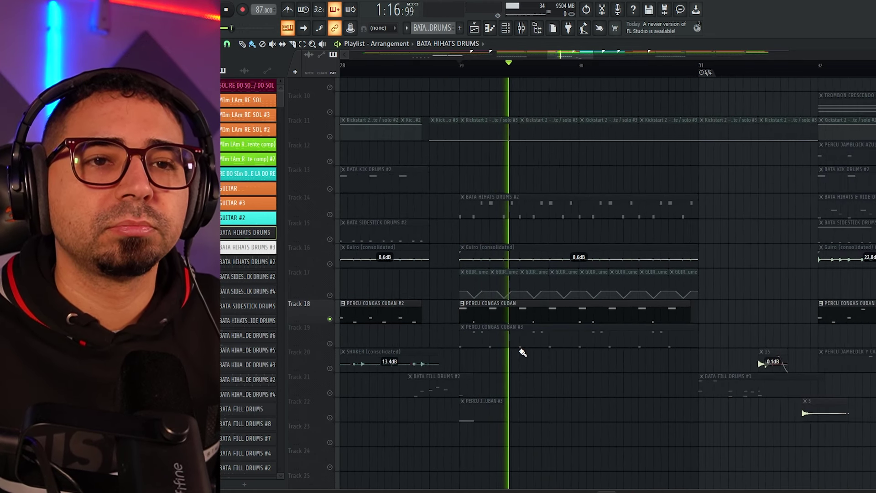
key("space")
Play the soloed PERCU CONGAS CUBAN #6 pattern from bar 32.
scroll(615, 353, "down", 2)
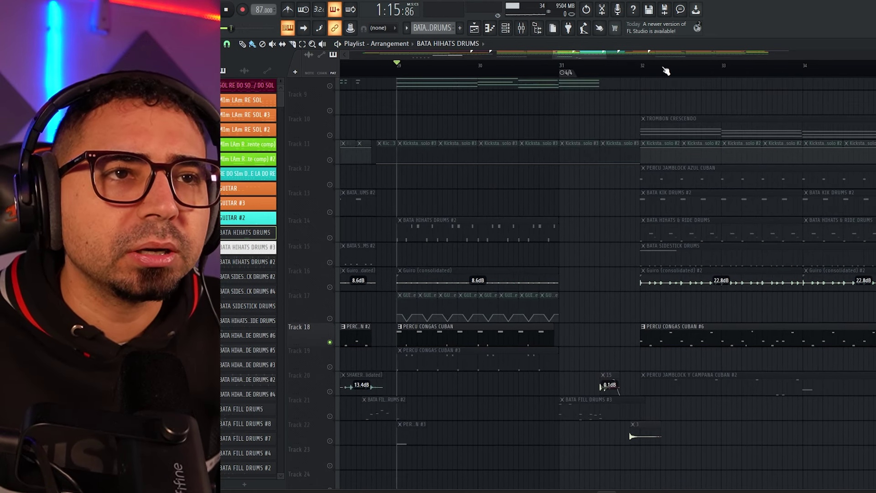
key("space")
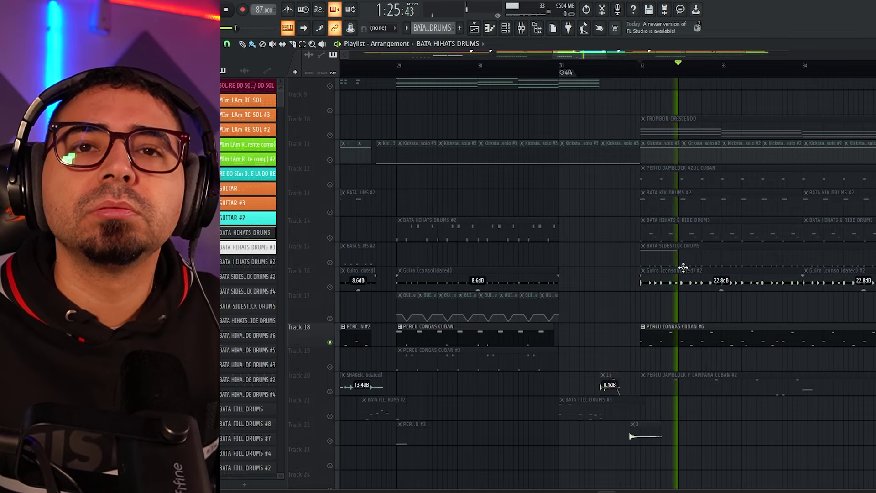
scroll(682, 288, "down", 2)
left_click_drag(636, 345, 486, 359)
key("space")
Move the playhead to bar 25, view the PERCU CUBA EZdrummer 3 instrument and close it with the channel rack.
scroll(577, 357, "down", 2)
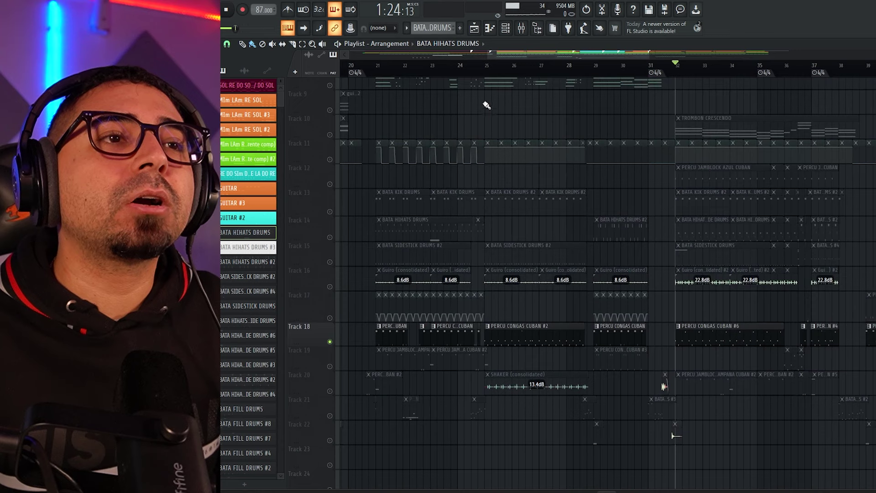
left_click(489, 66)
scroll(506, 200, "up", 3)
left_click(505, 27)
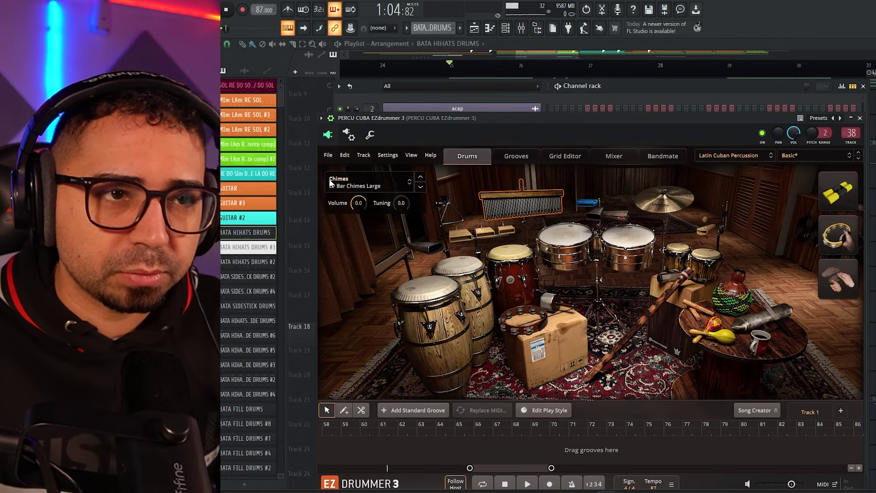
key("space")
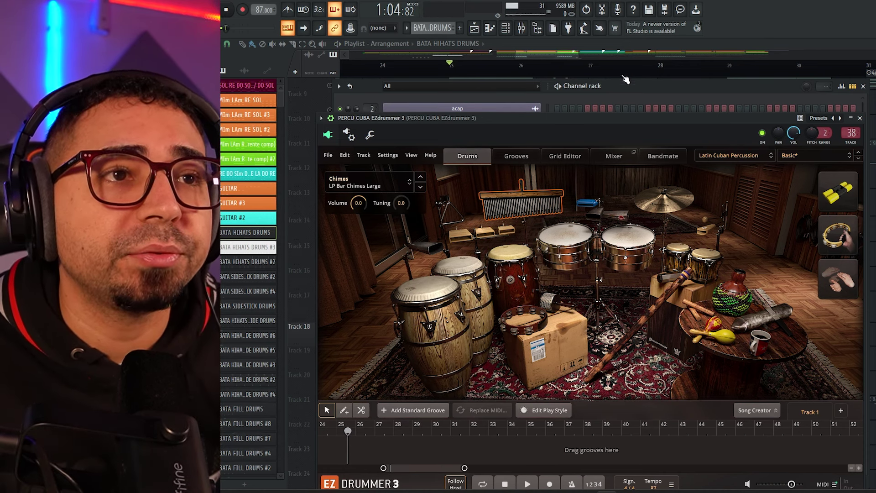
left_click(863, 87)
left_click(861, 118)
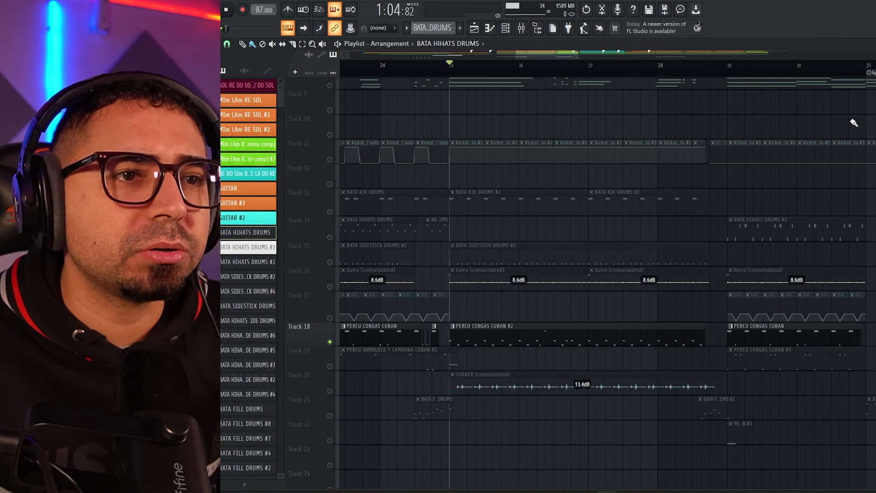
Play the congas from just before bar 23 with the PERCU CUBA EZdrummer 3 instrument open, and close the instrument.
left_click(517, 66)
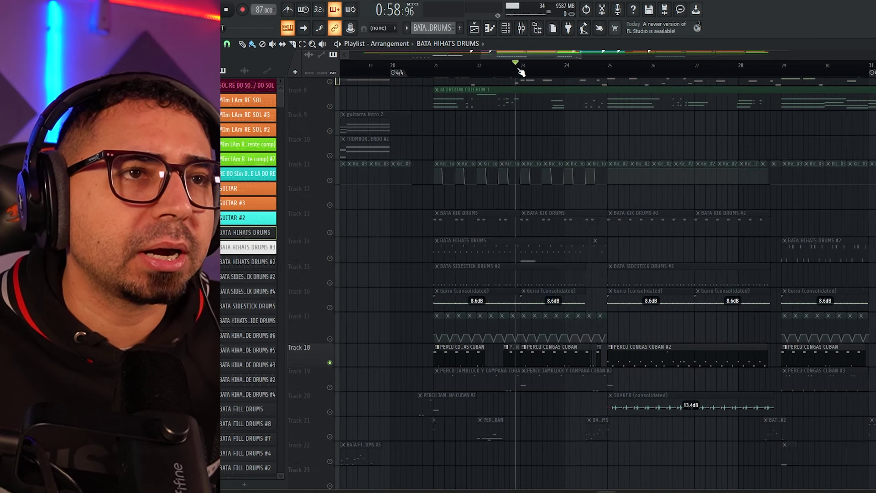
key("space")
left_click(506, 29)
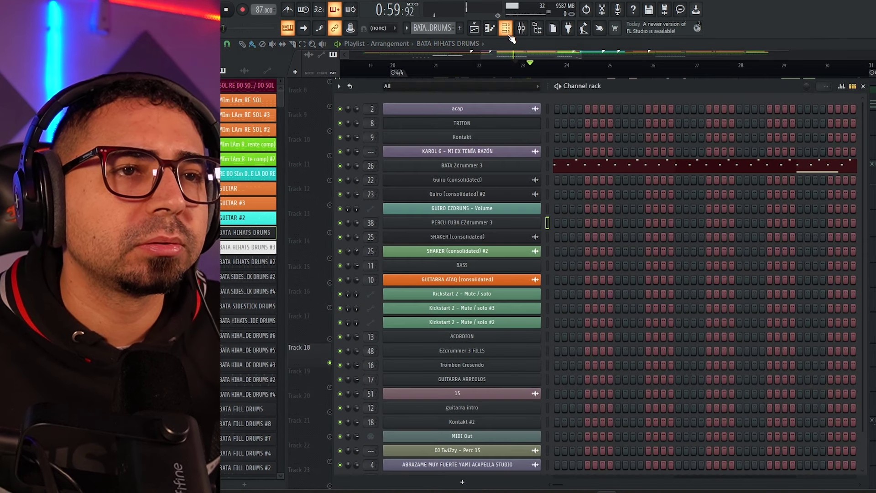
left_click(509, 221)
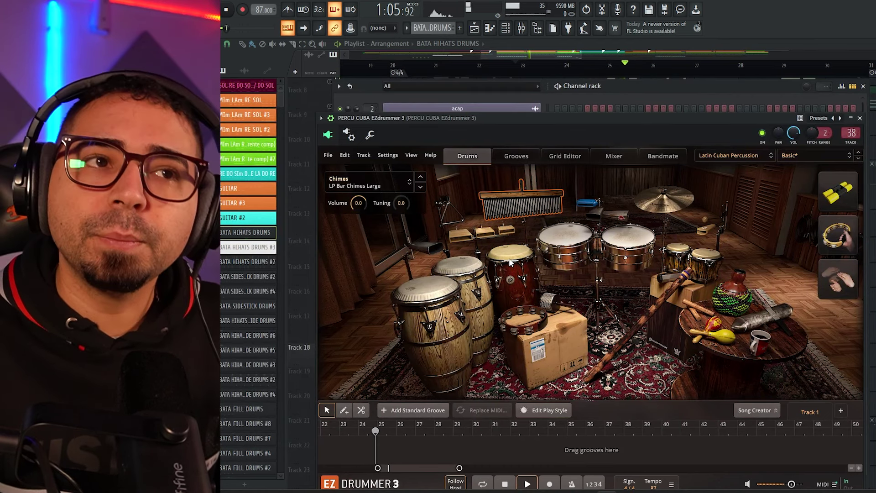
left_click(552, 57)
key("space")
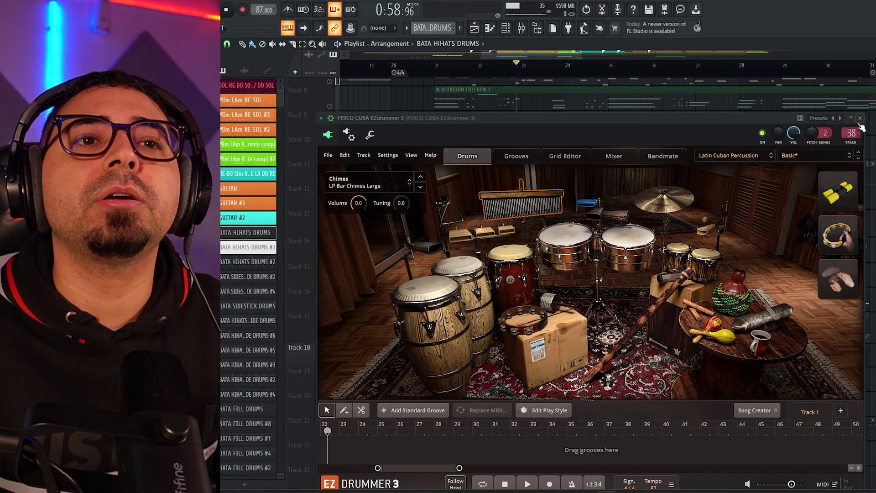
left_click(860, 117)
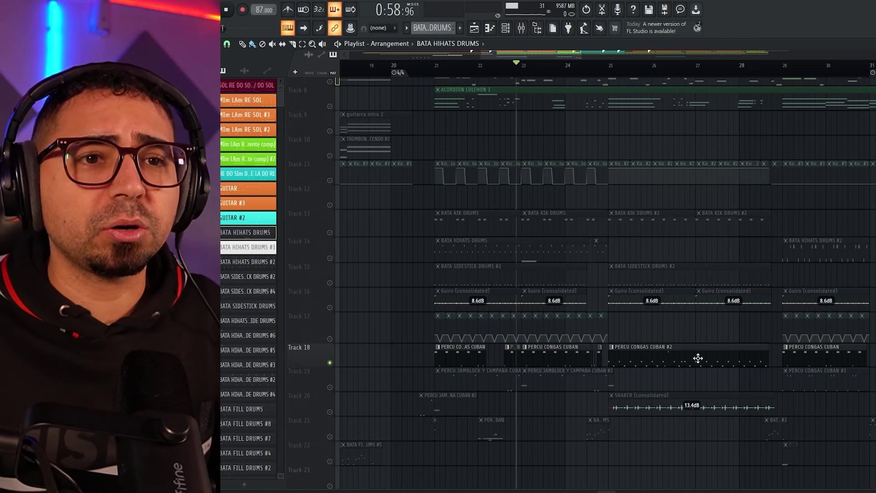
Solo the PERCU JAMBLOCK Y CAMPANA CUBAN #2 patterns on Track 19 and play them from bar 21.
scroll(465, 386, "up", 3, "ctrl")
left_click(441, 65)
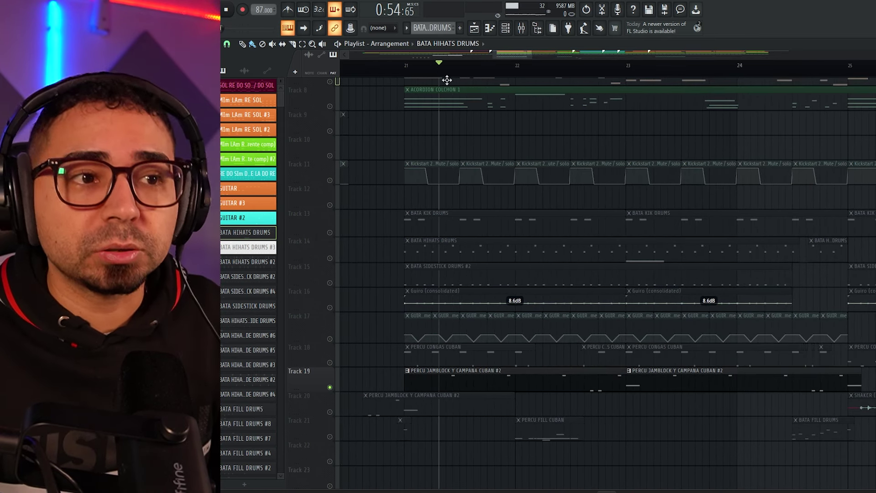
left_click_drag(486, 238, 428, 251)
key("space")
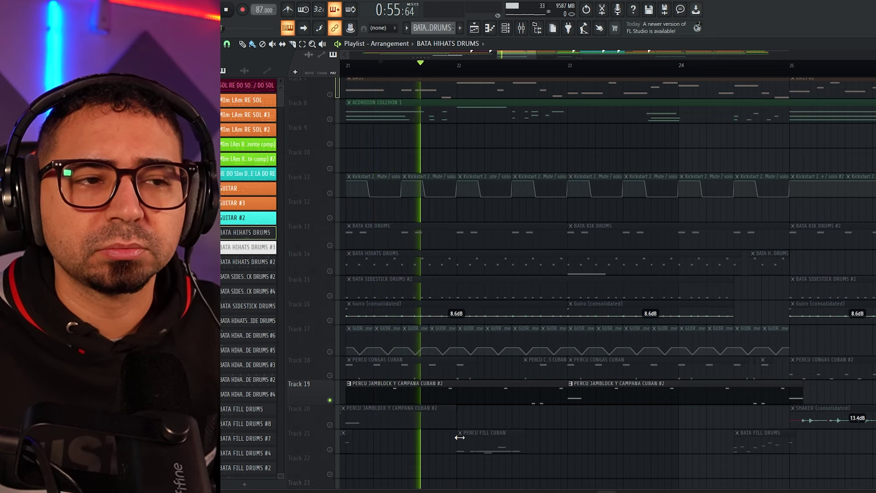
left_click_drag(561, 442, 514, 420)
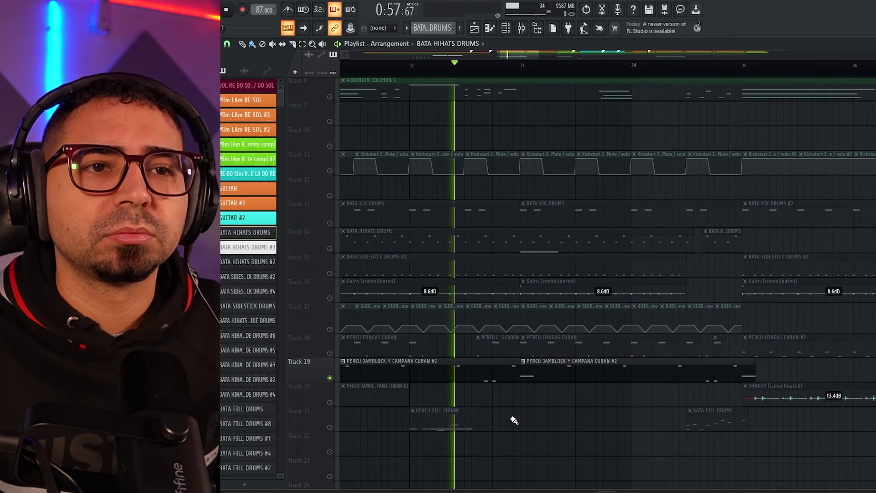
Add the PERCU FILL CUBAN pattern on Track 21 to the soloed jamblock track and play both from just before bar 22.
key("space")
scroll(542, 405, "up", 3)
left_click_drag(369, 406, 354, 407)
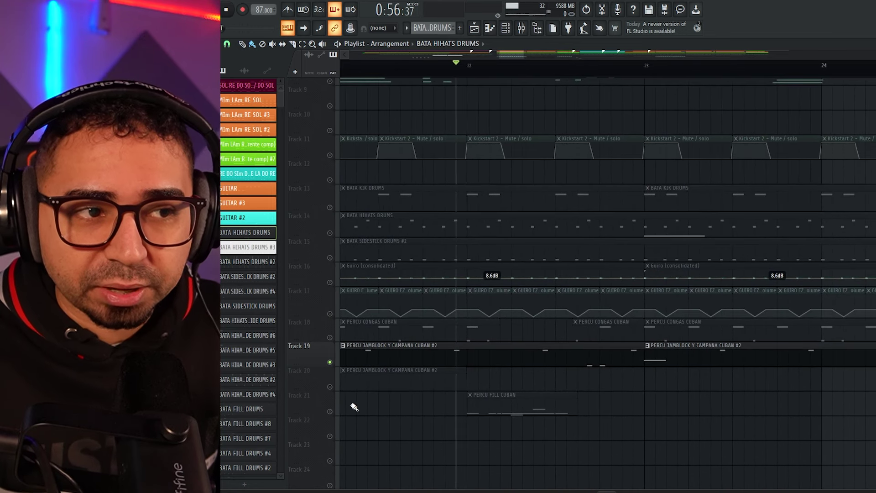
left_click(336, 413)
key("space")
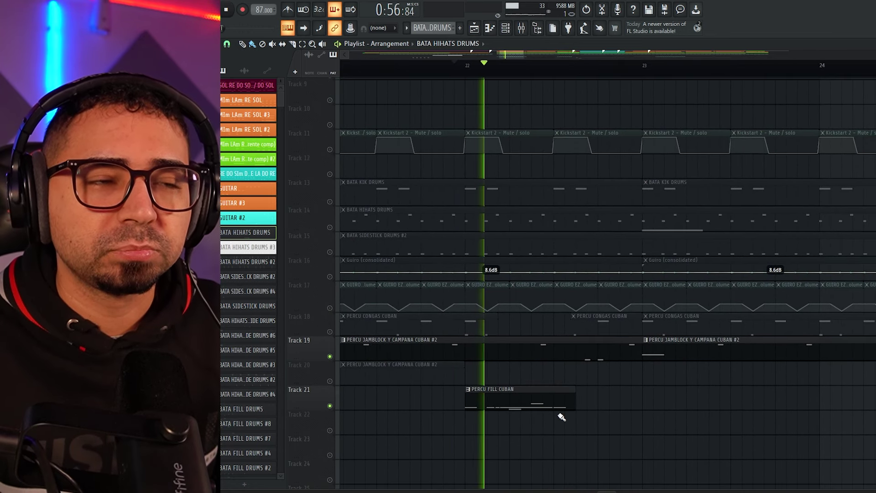
key("space")
Solo the PERCU JAMBLOCK AZUL CUBAN pattern on Track 12 and play it from bar 32.
scroll(534, 333, "down", 3)
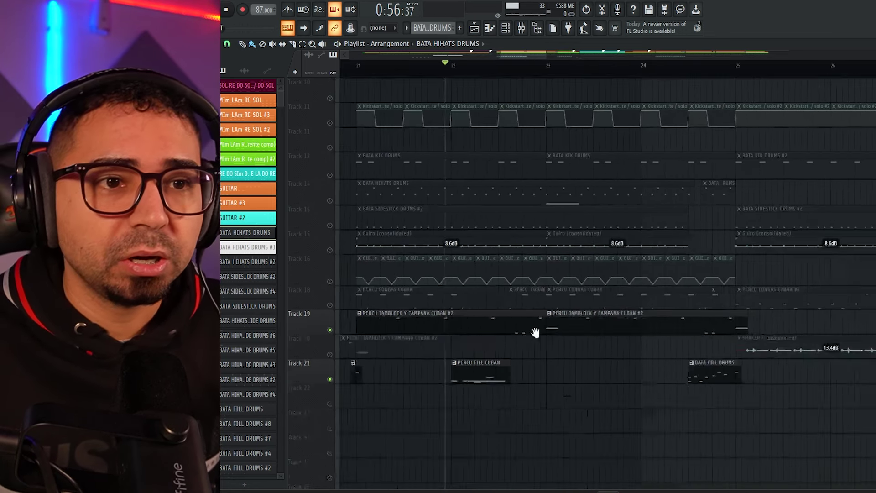
scroll(580, 356, "down", 5)
scroll(609, 295, "up", 5)
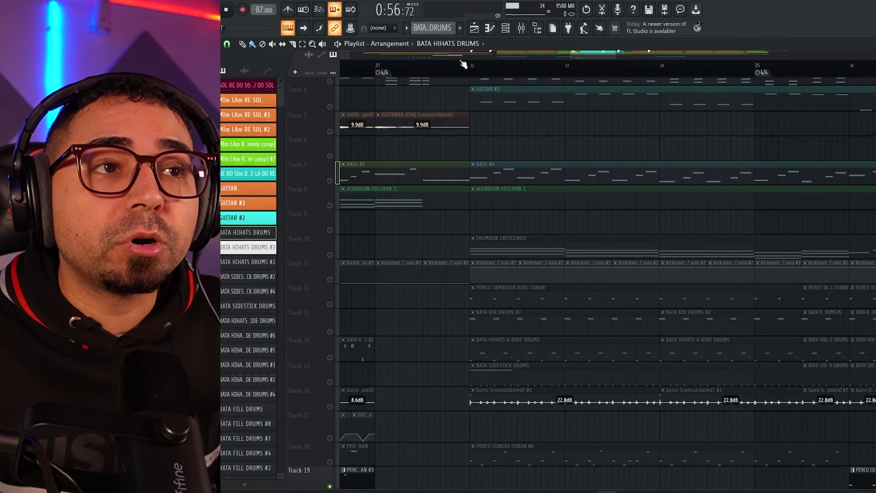
scroll(475, 332, "up", 4)
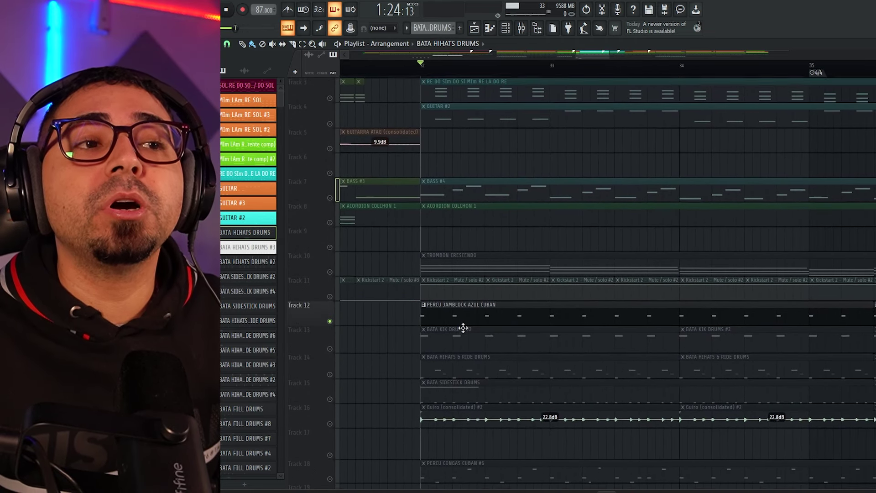
key("space")
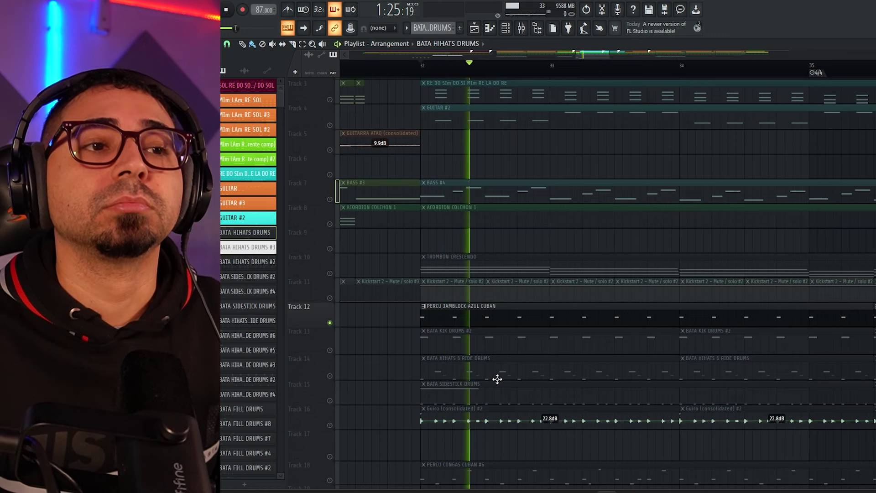
key("space")
Add the BATA KIK DRUMS #2 patterns on Track 13 to the soloed jamblock and play them together from bar 32.
left_click(330, 351)
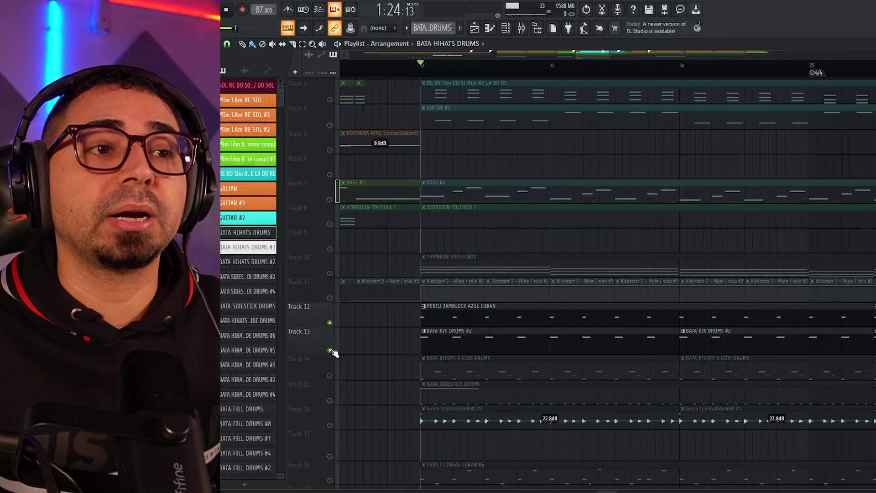
key("space")
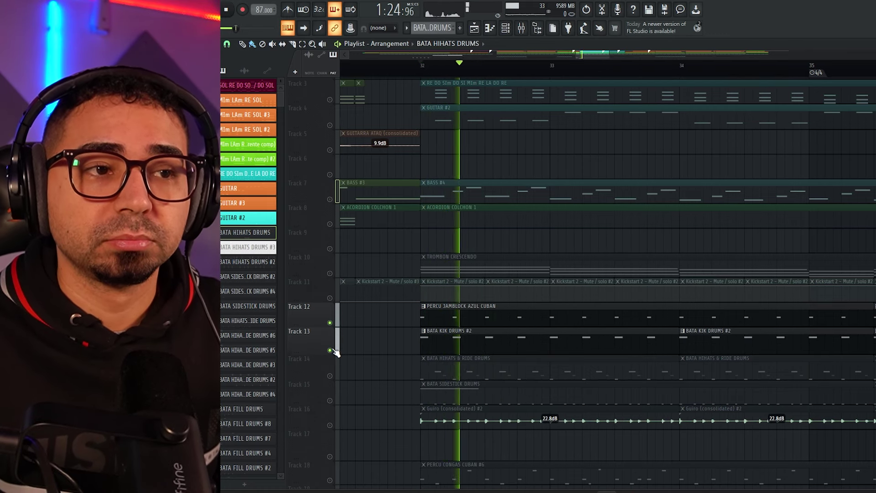
key("space")
Solo the BATA HIHATS & RIDE DRUMS patterns on Track 14 and play them from bar 32.
left_click(331, 376)
right_click(333, 376)
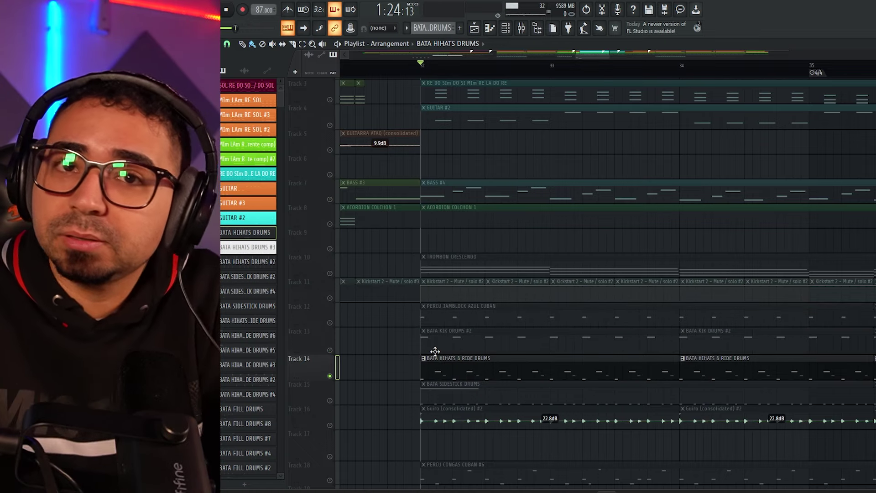
key("space")
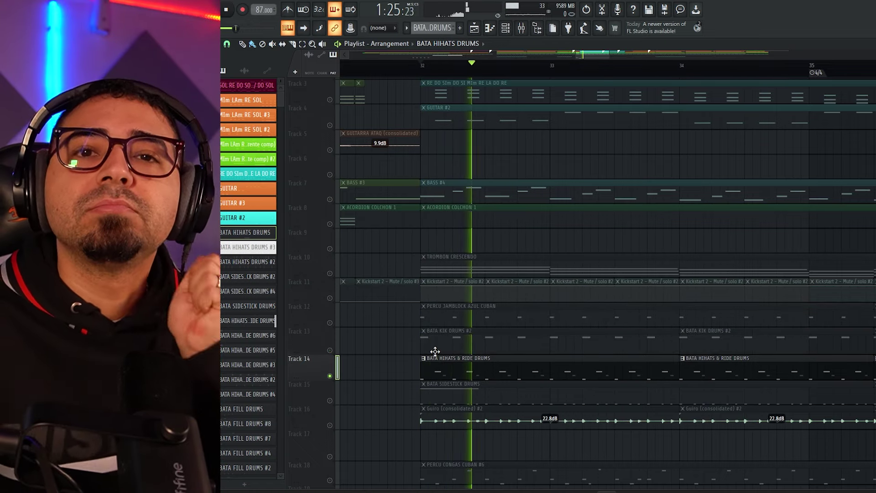
key("space")
Add the kick on Track 13 and the jamblock on Track 12 to the hi-hats and ride, and play them from bar 32.
left_click(330, 350)
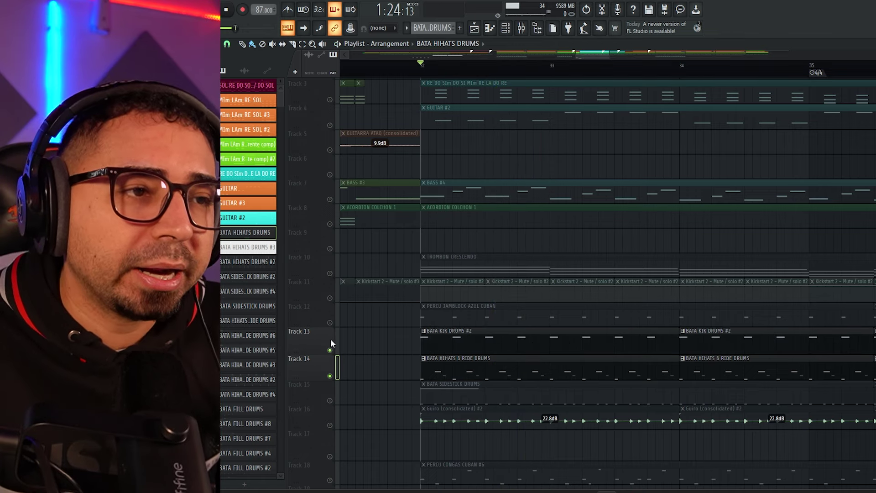
left_click(330, 323)
key("space")
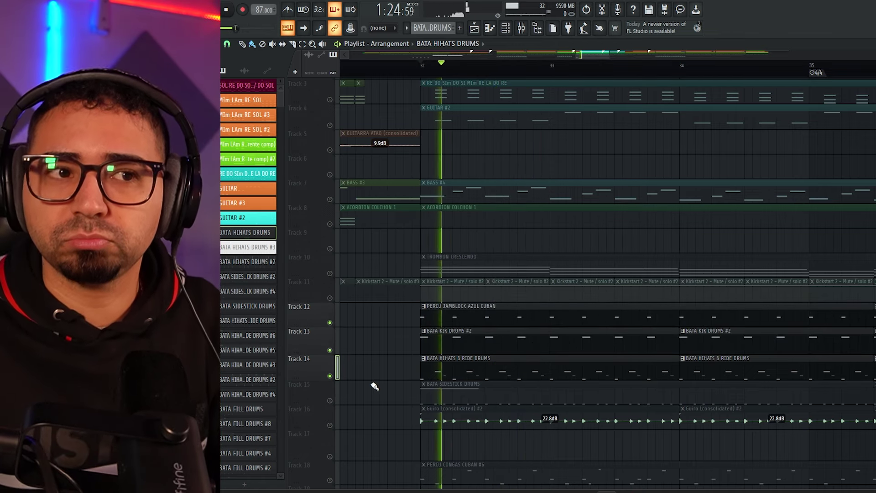
key("space")
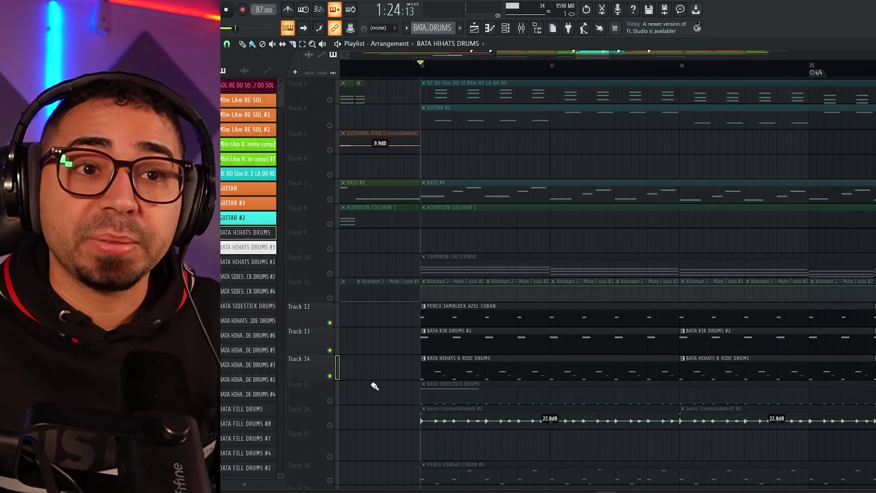
Solo and play BATA SIDESTICK DRUMS on Track 15 from bar 32, and layer the Guiro and congas tracks over it.
right_click(330, 401)
key("space")
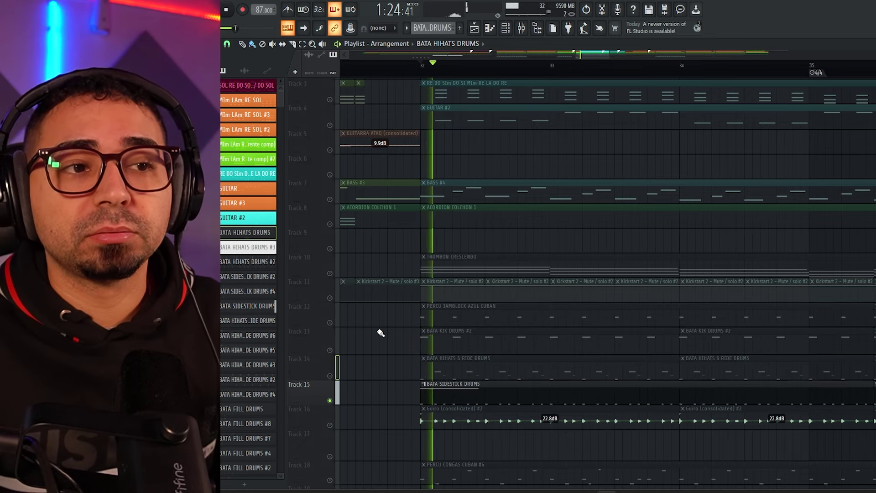
key("space")
left_click(330, 425)
key("space")
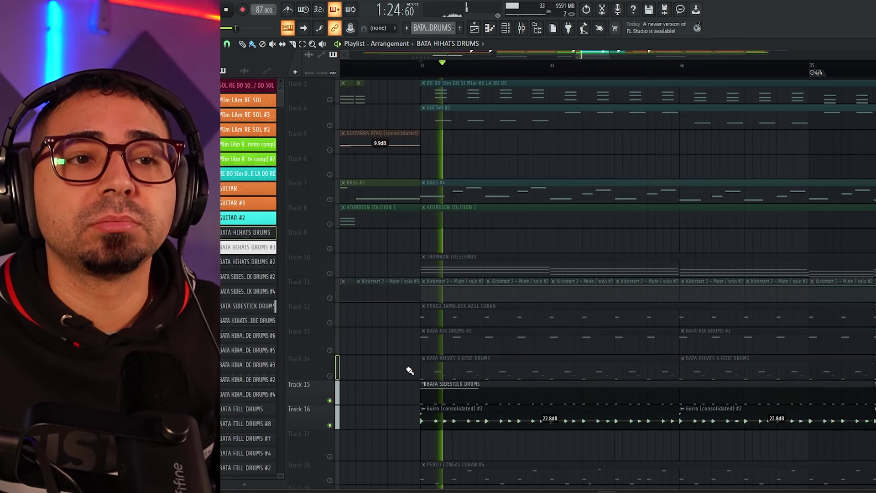
scroll(413, 372, "down", 1)
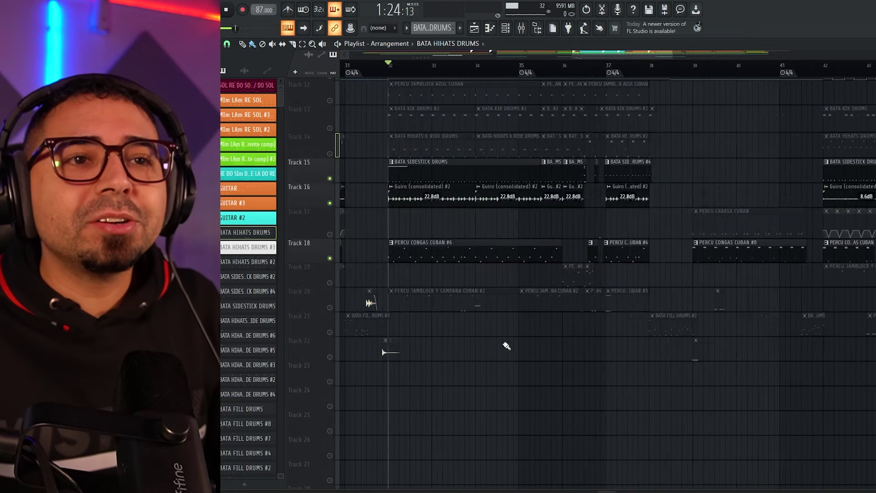
Isolate PERCU CABASA CUBAN on Track 17 together with the congas on Track 18 and play them from bar 39.
scroll(584, 327, "up", 3)
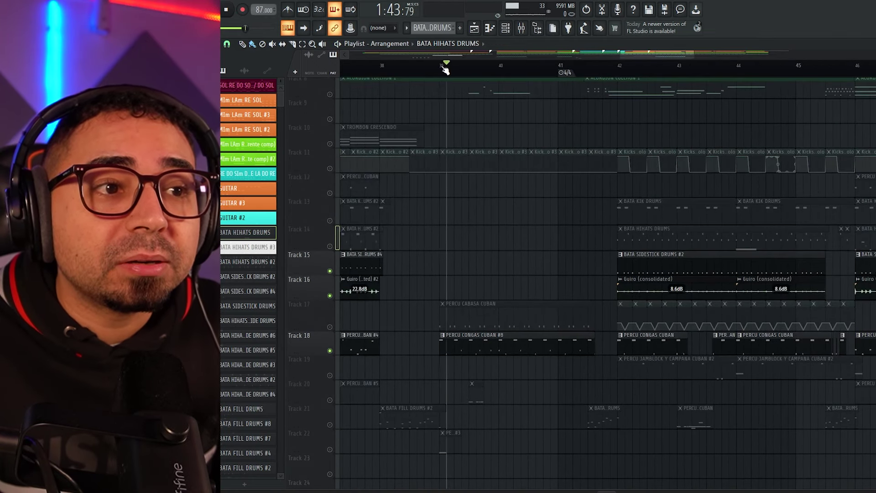
left_click_drag(445, 68, 432, 67)
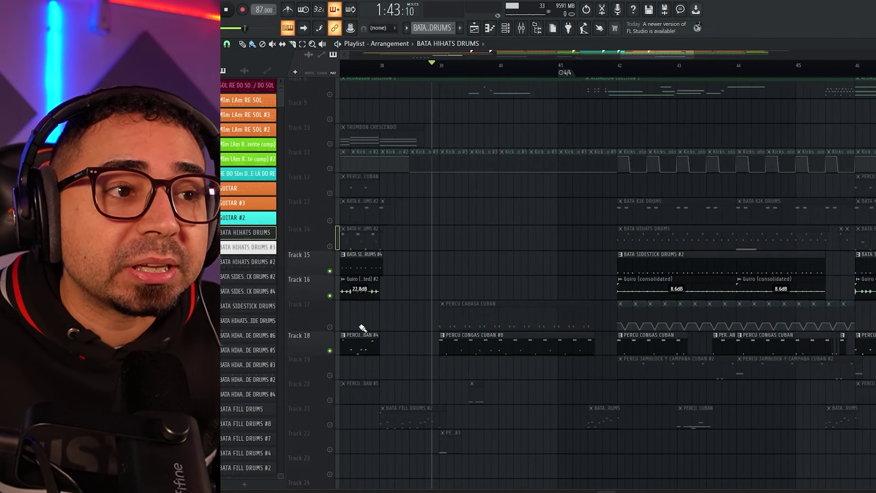
right_click(334, 325)
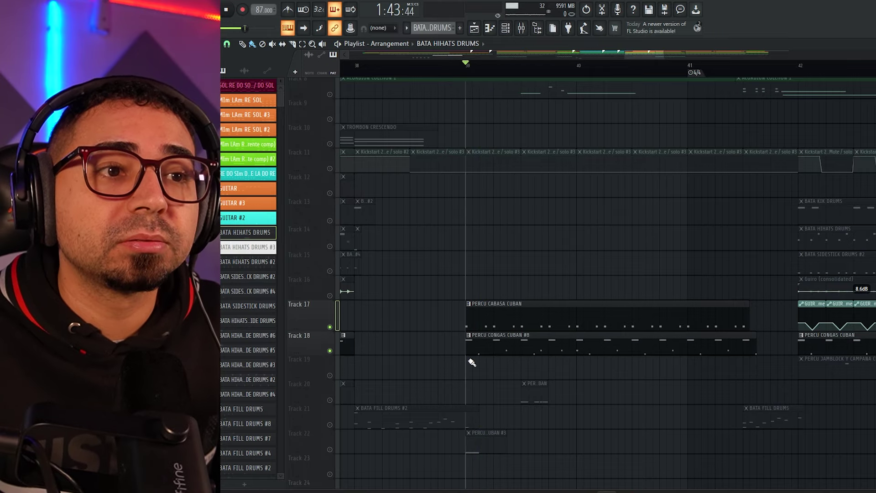
key("space")
scroll(548, 403, "up", 2)
scroll(586, 389, "down", 3)
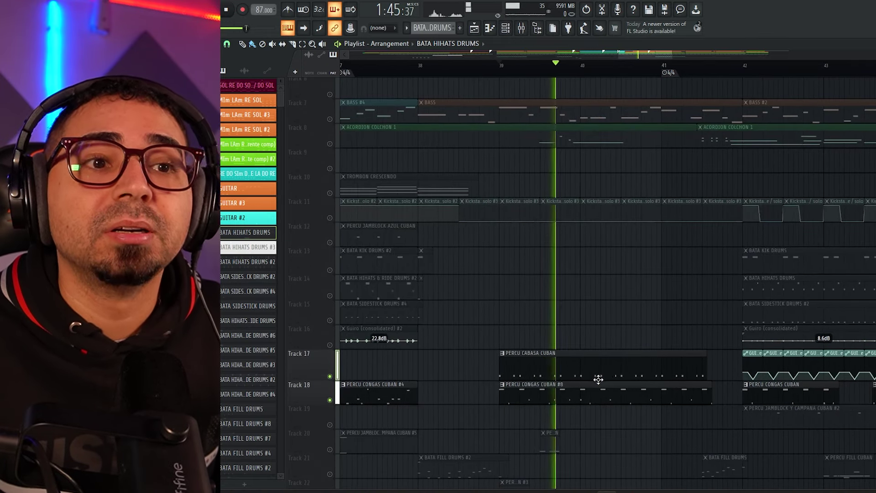
key("space")
Add the BATA FILL DRUMS #2 pattern on Track 21 to the cabasa and congas and play from just after bar 37.
scroll(639, 352, "down", 3)
scroll(666, 362, "down", 2)
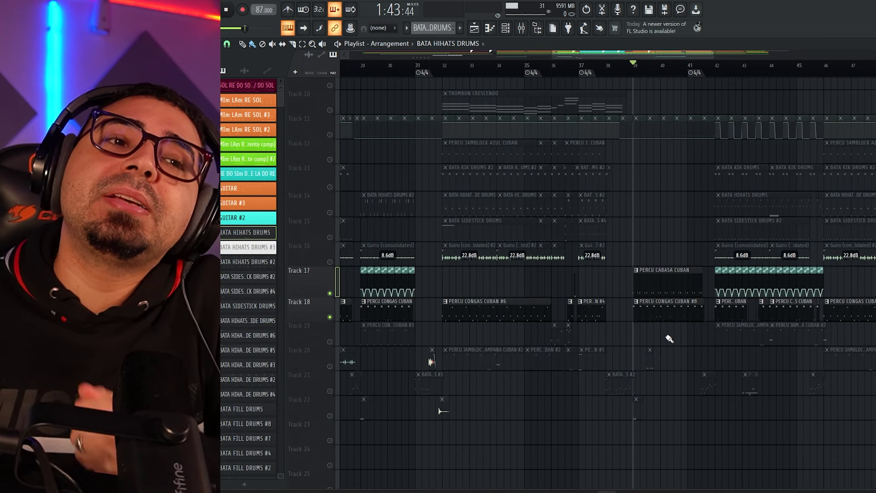
scroll(669, 339, "down", 2)
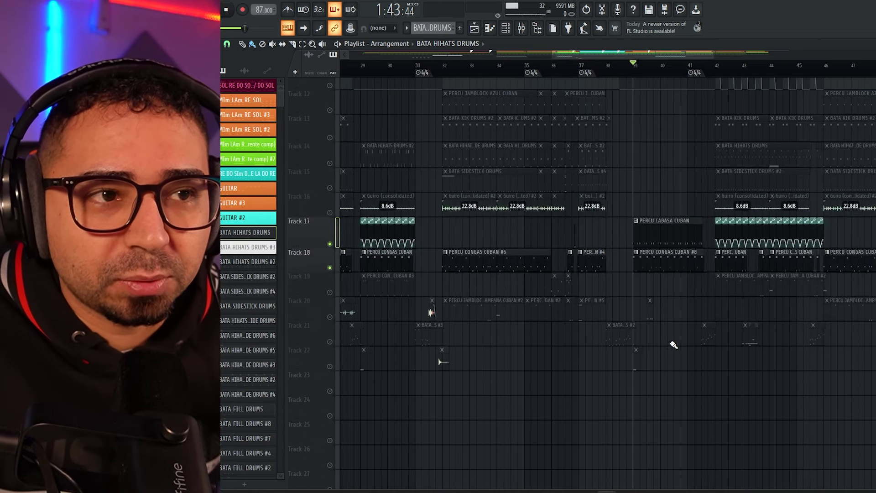
scroll(667, 349, "up", 2)
left_click(537, 67)
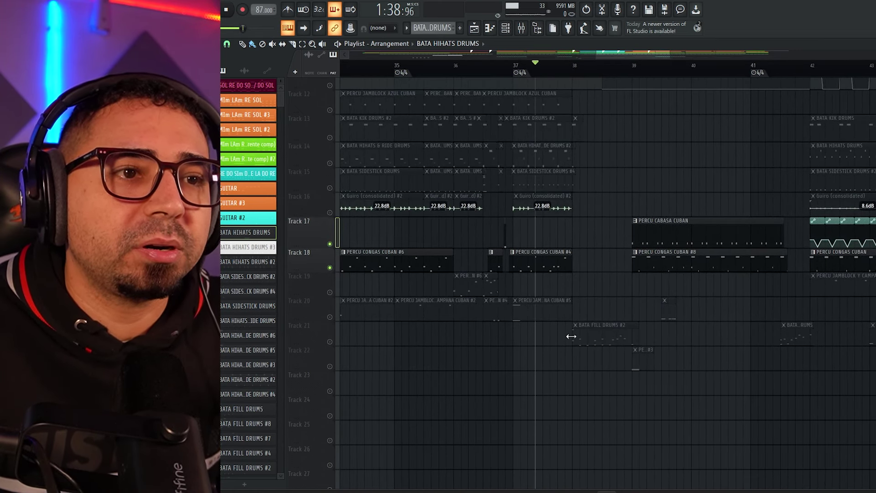
left_click(332, 343)
scroll(624, 370, "up", 1)
key("space")
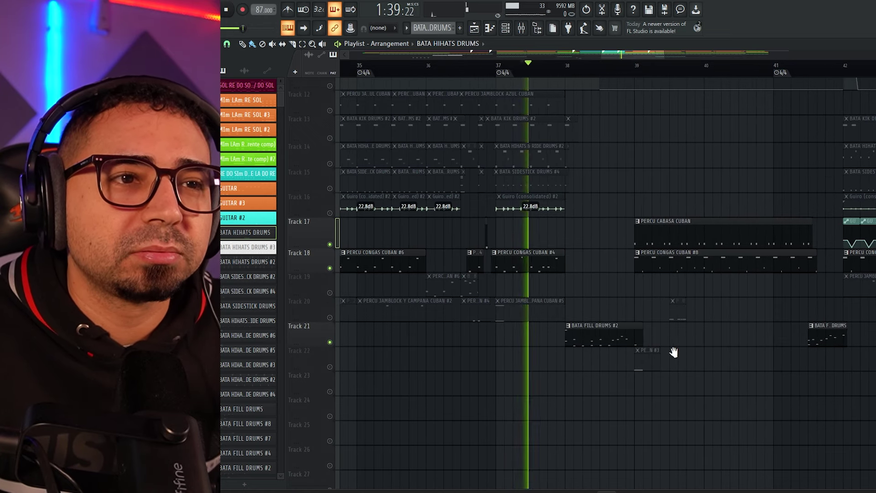
left_click_drag(675, 352, 658, 382)
scroll(579, 405, "up", 2)
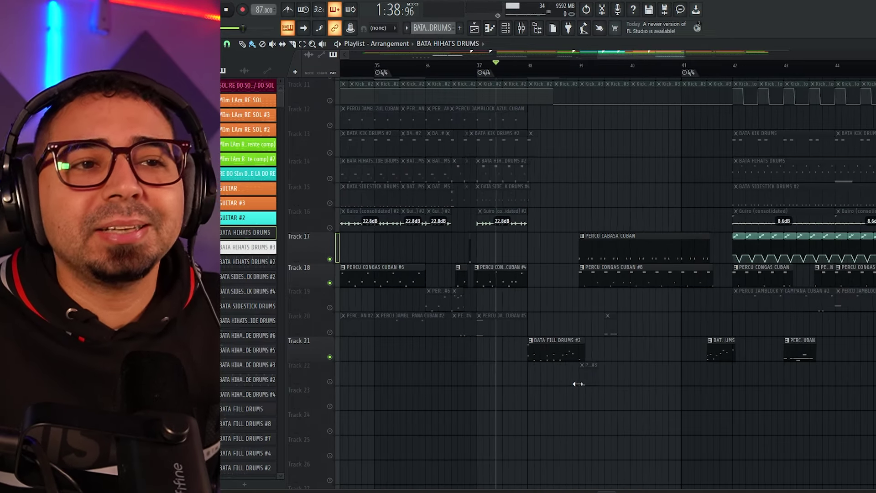
Bring all instrument tracks back into the mix and play the full arrangement from bar 3.
scroll(603, 377, "up", 1)
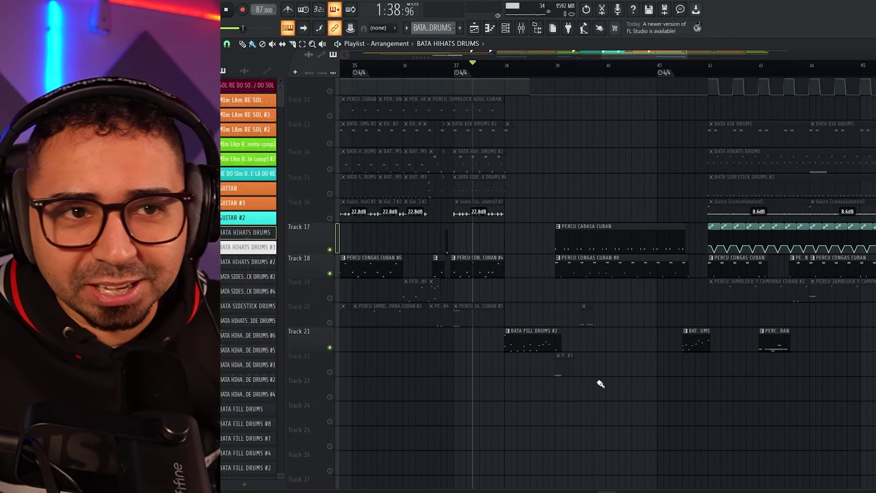
scroll(603, 366, "up", 3)
scroll(609, 370, "down", 3)
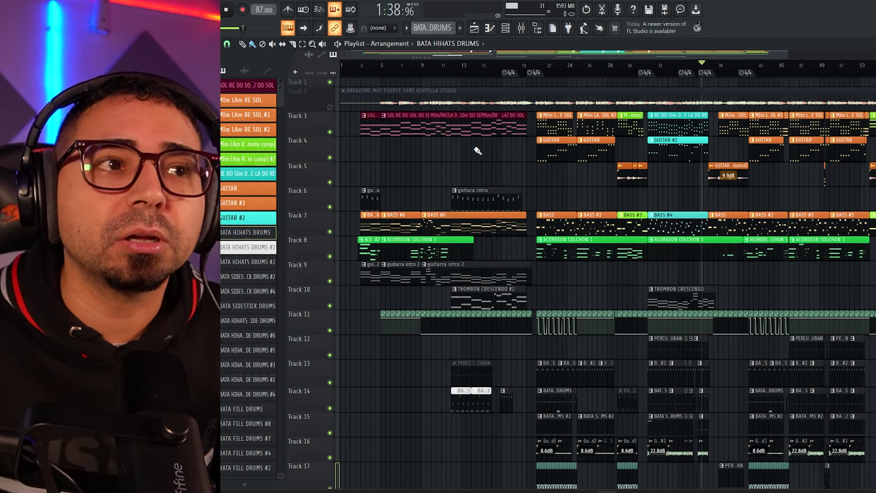
left_click(361, 66)
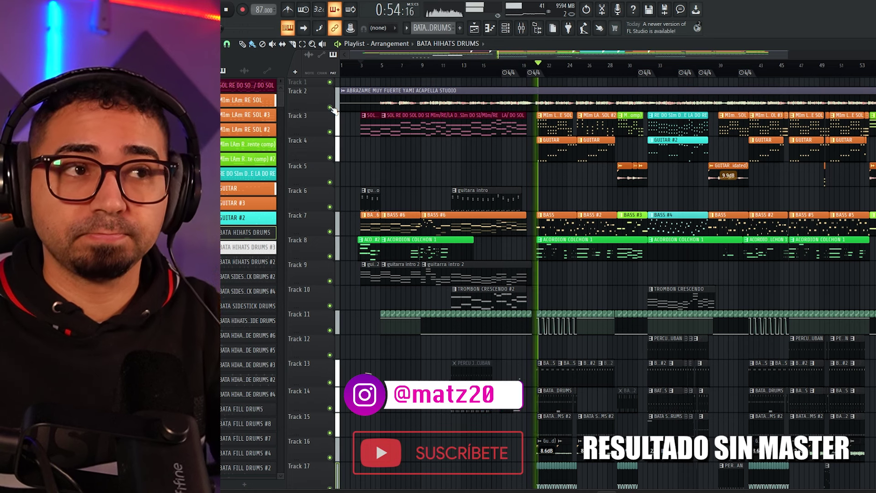
Mute and unmute the ABRAZAME MUY FUERTE acapella on Track 2 repeatedly while the arrangement plays, leaving it muted.
left_click(330, 108)
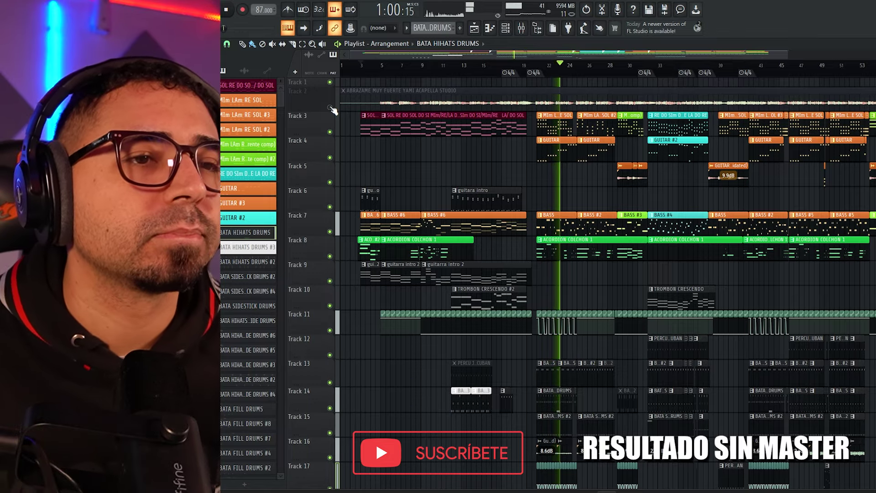
left_click_drag(639, 292, 559, 292)
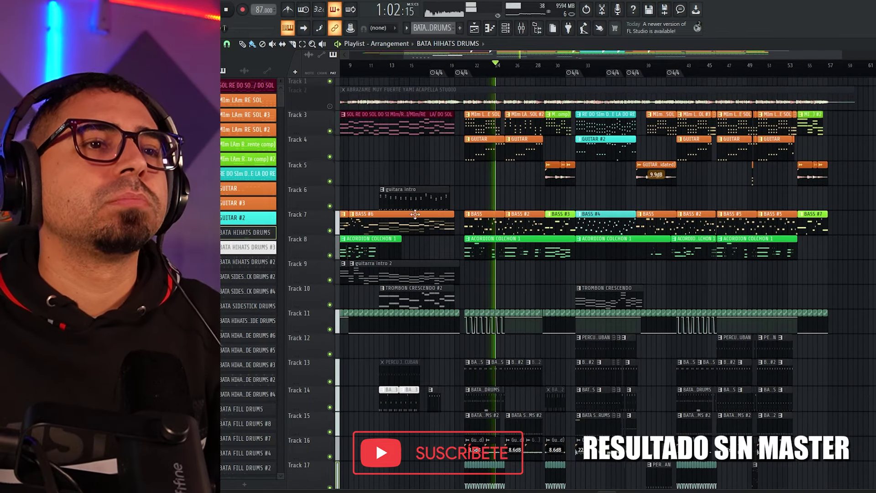
scroll(482, 255, "up", 4)
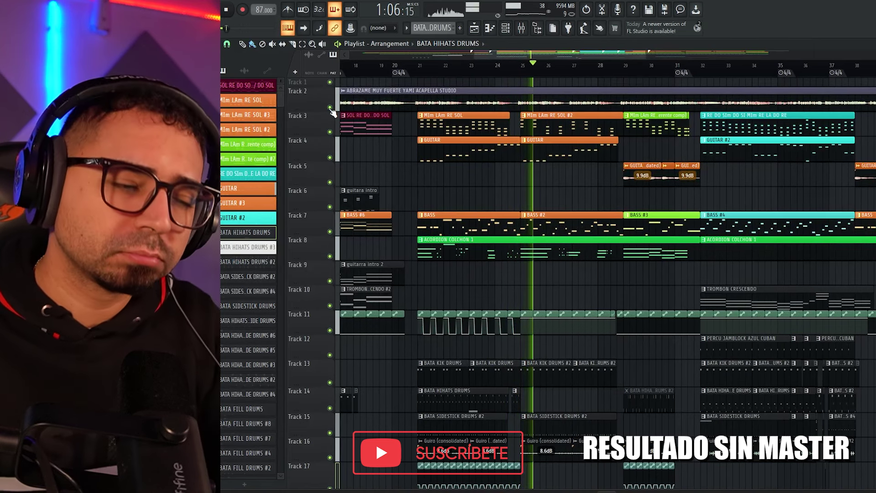
left_click(330, 108)
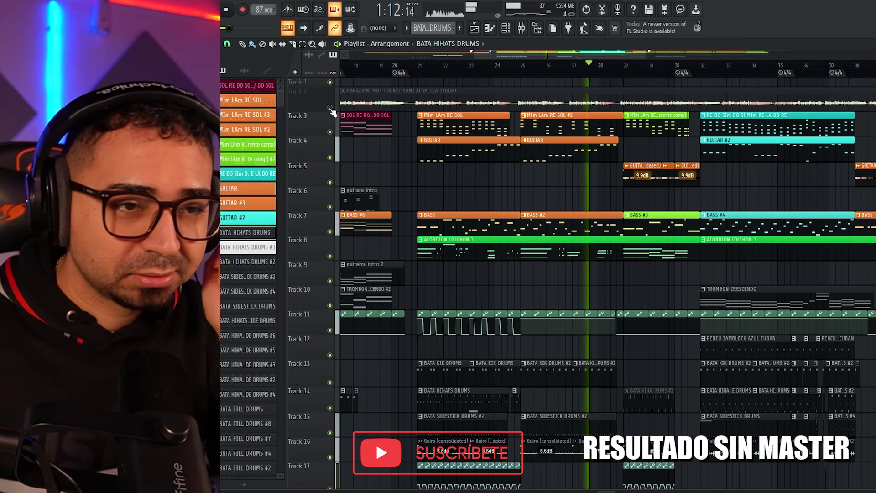
left_click(330, 108)
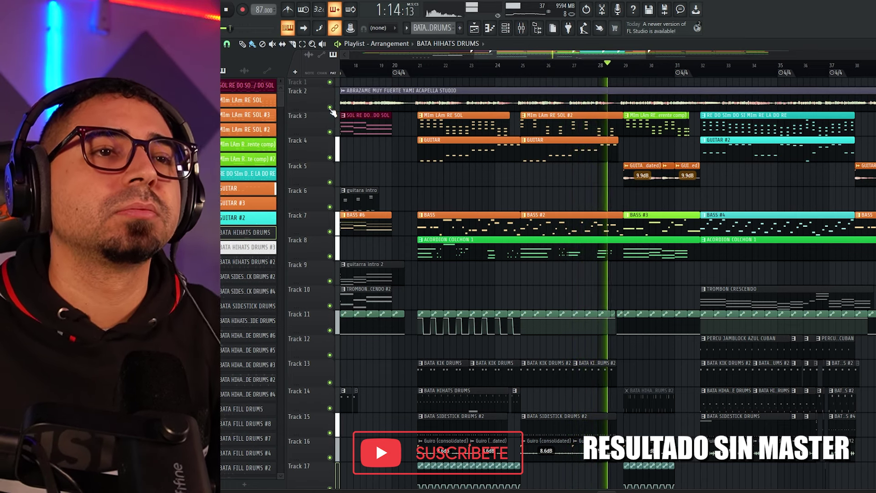
left_click_drag(757, 290, 654, 322)
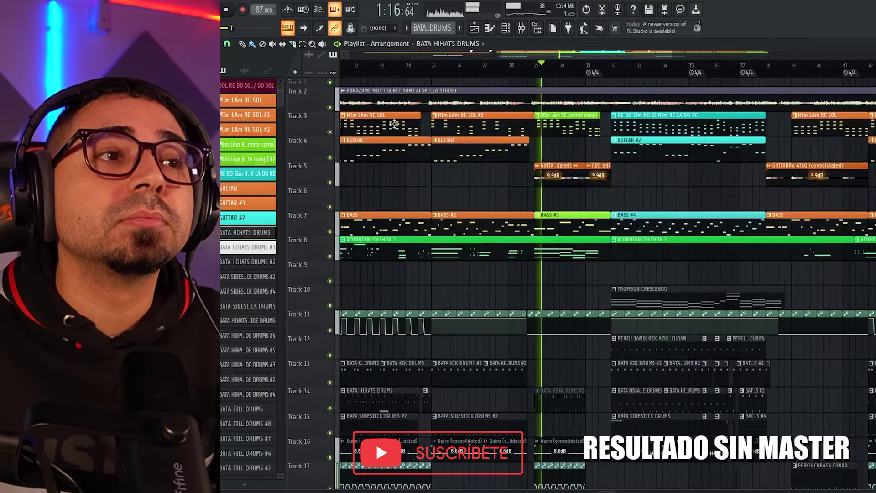
left_click(330, 108)
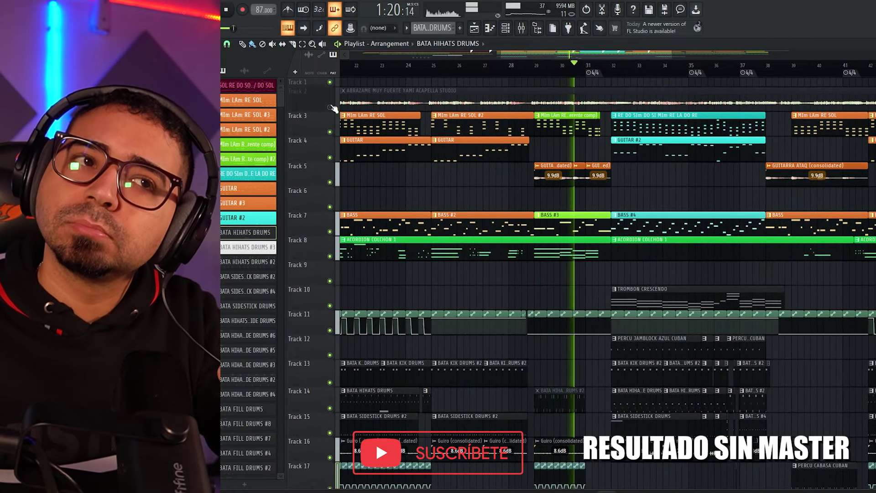
Unmute the ABRAZAME MUY FUERTE acapella on Track 2 around bar 33 of the playing arrangement and mute it again before bar 35.
scroll(691, 219, "down", 3)
scroll(662, 303, "up", 2)
scroll(642, 331, "down", 4)
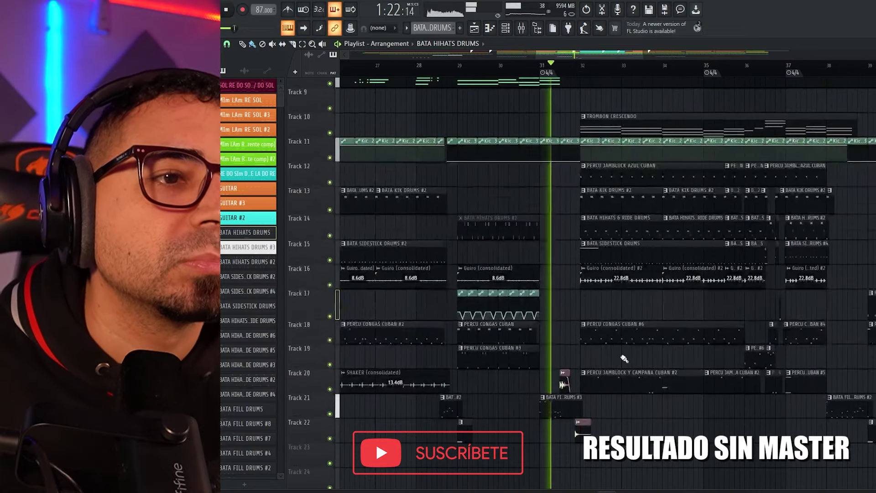
scroll(623, 356, "up", 3)
left_click_drag(666, 318, 566, 466)
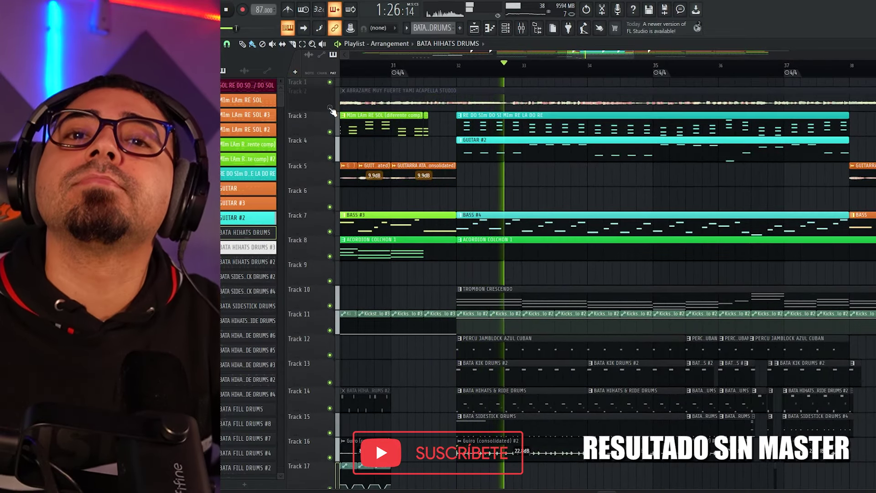
left_click(330, 108)
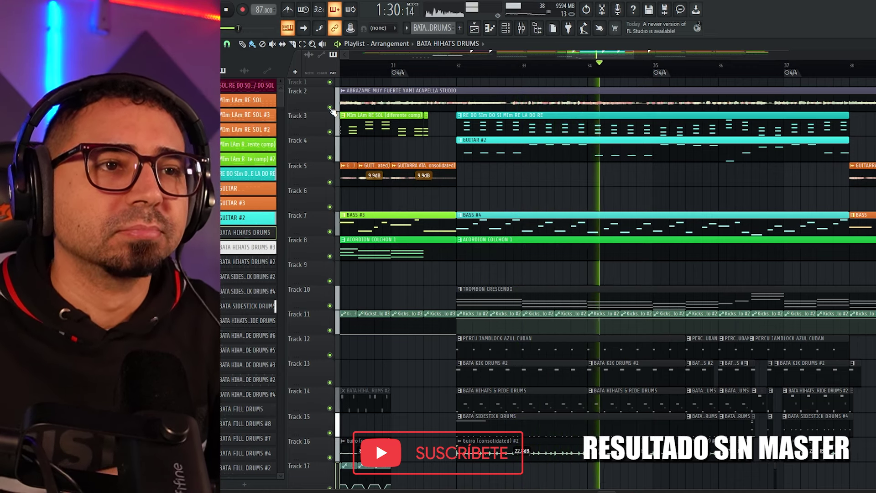
left_click(330, 108)
Alternate the Track 2 acapella on and off twice between about bars 36 and 40 of playback, leaving it muted.
scroll(625, 274, "down", 3)
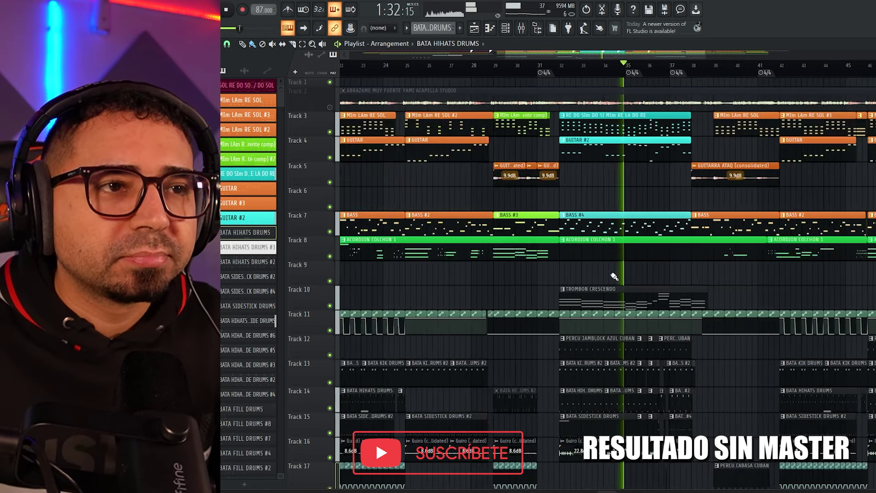
scroll(605, 284, "up", 3)
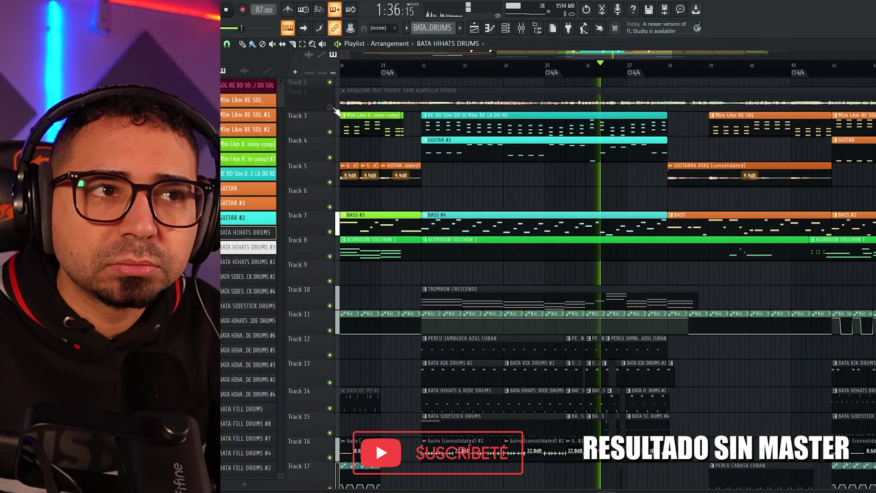
left_click(333, 109)
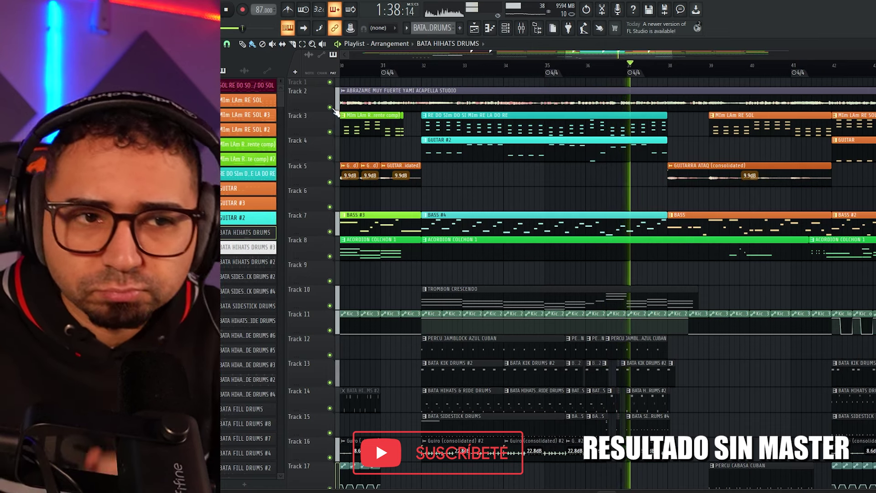
left_click(333, 108)
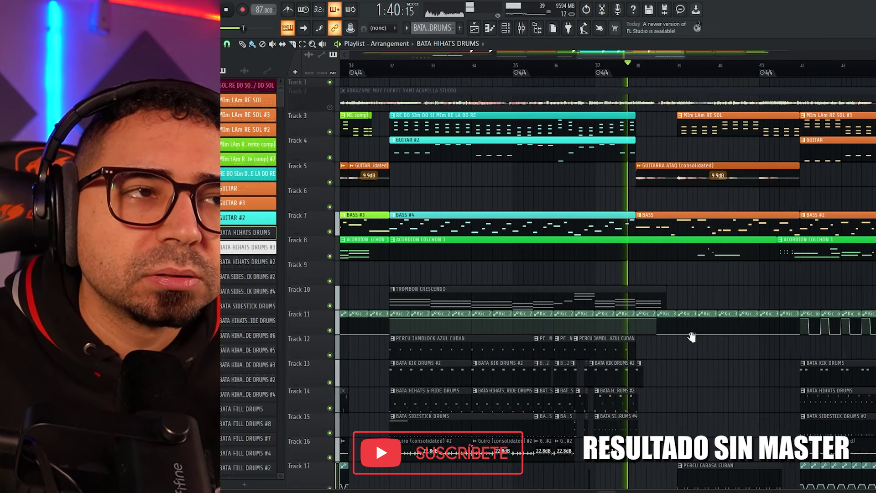
left_click(333, 109)
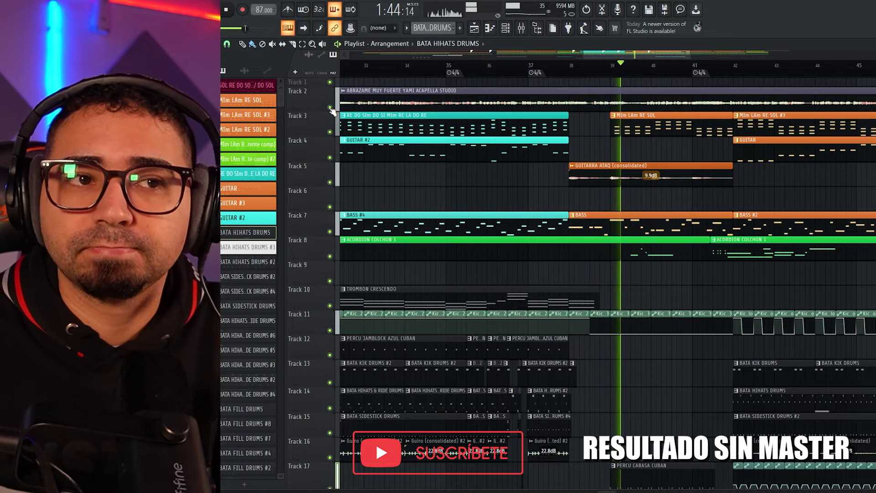
left_click(332, 108)
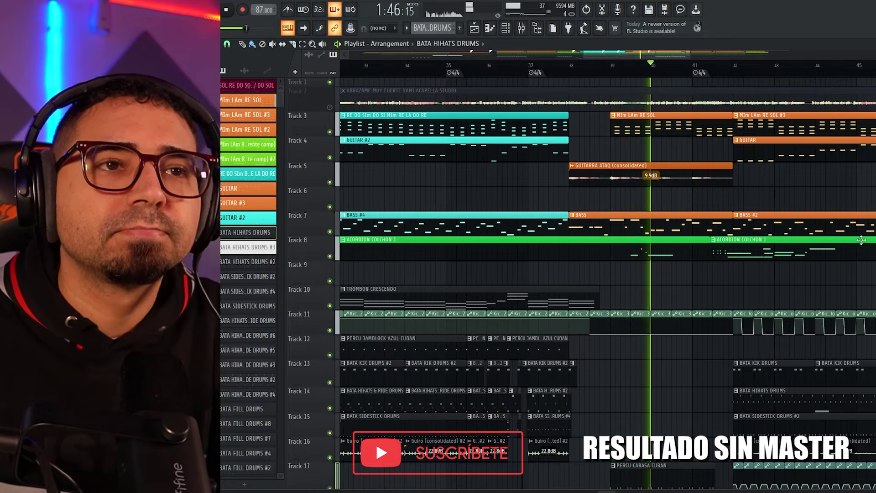
Play the Track 2 acapella with the instruments from about bar 42 and mute it again by bar 44.
scroll(629, 338, "down", 3)
scroll(628, 324, "down", 4)
scroll(628, 325, "up", 3)
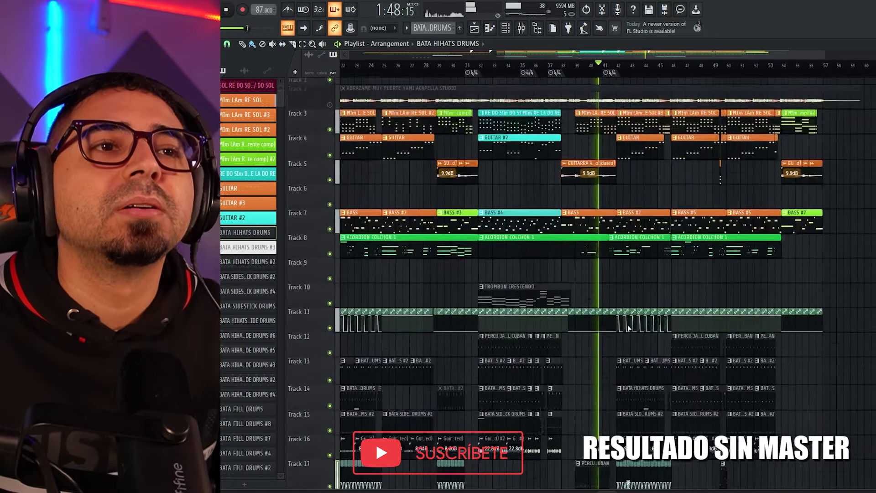
scroll(667, 290, "up", 2)
left_click_drag(667, 289, 556, 246)
scroll(554, 242, "up", 3)
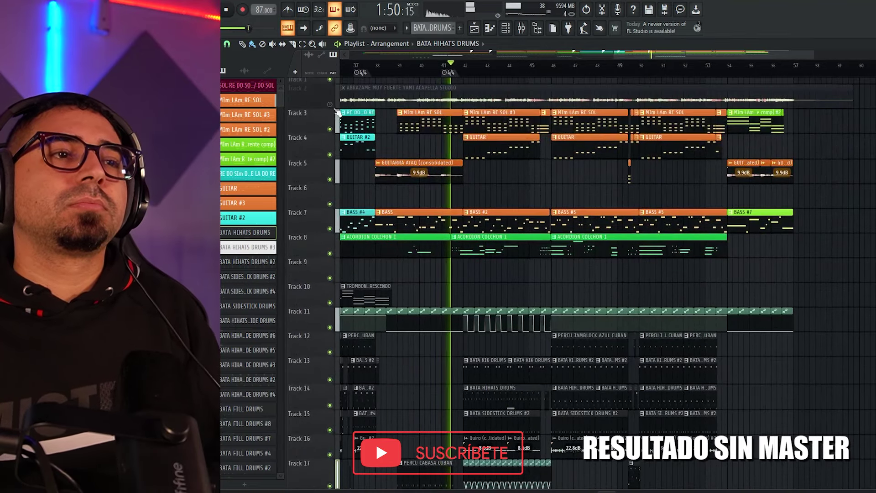
left_click(331, 105)
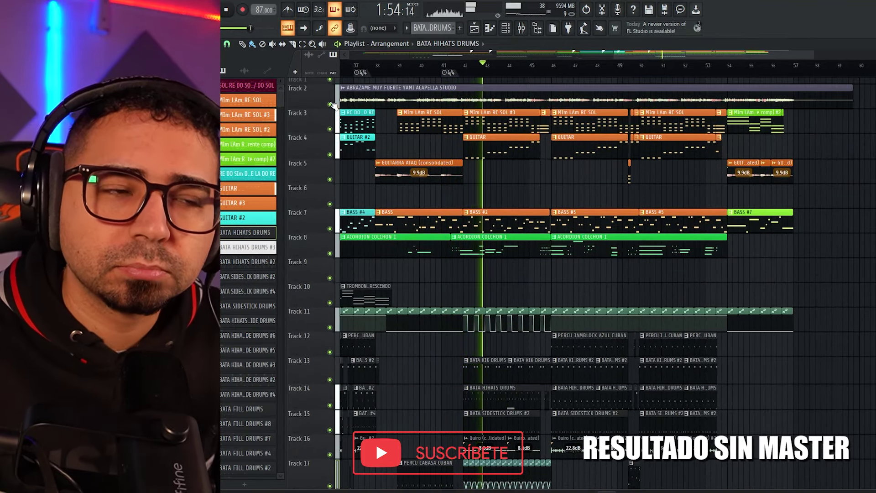
left_click(330, 104)
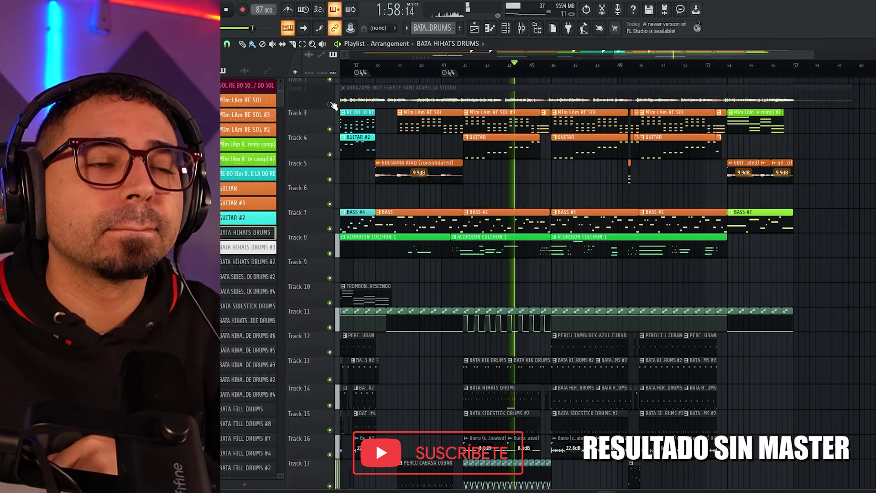
Bring the Track 2 acapella back in around bar 45 of playback and mute it again by bar 47.
scroll(512, 293, "down", 4)
scroll(561, 344, "up", 5)
scroll(557, 305, "down", 2)
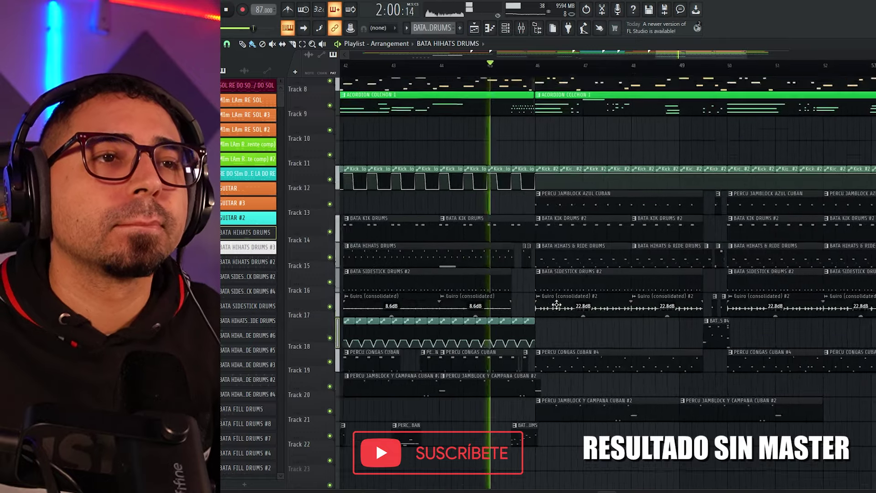
scroll(556, 304, "up", 4)
left_click(330, 107)
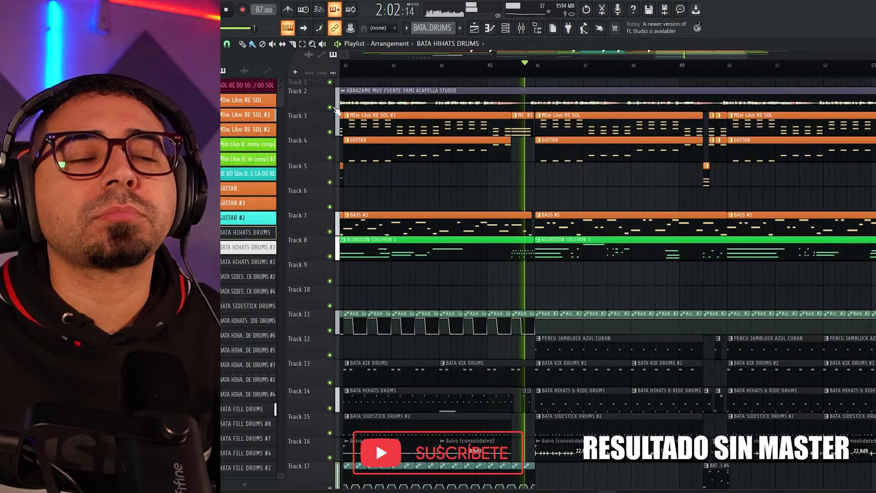
scroll(571, 263, "down", 2)
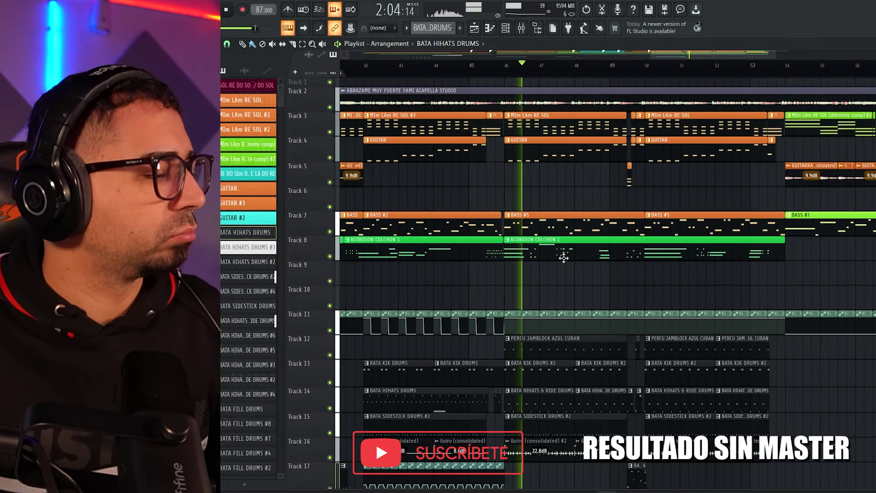
left_click(331, 109)
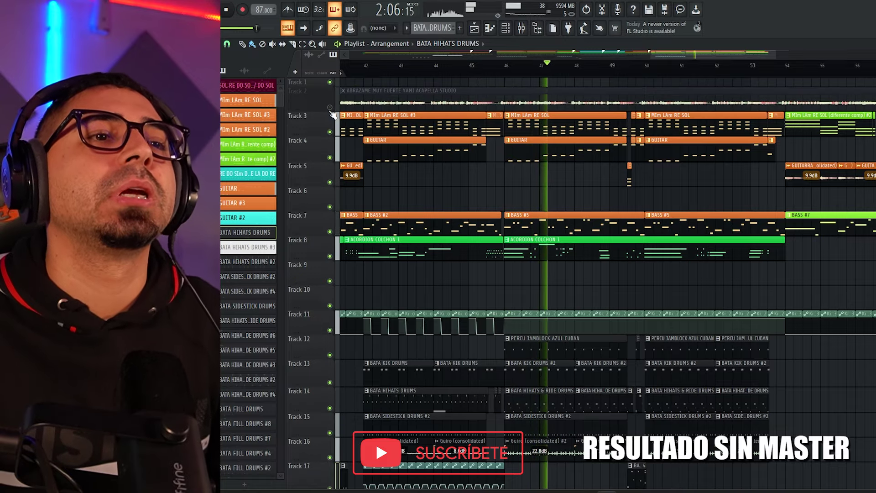
Let the instrumental play on, unmute the Track 2 acapella by bar 50 and mute it again around bar 51.
scroll(639, 342, "down", 3)
scroll(641, 347, "up", 4)
scroll(593, 335, "up", 2)
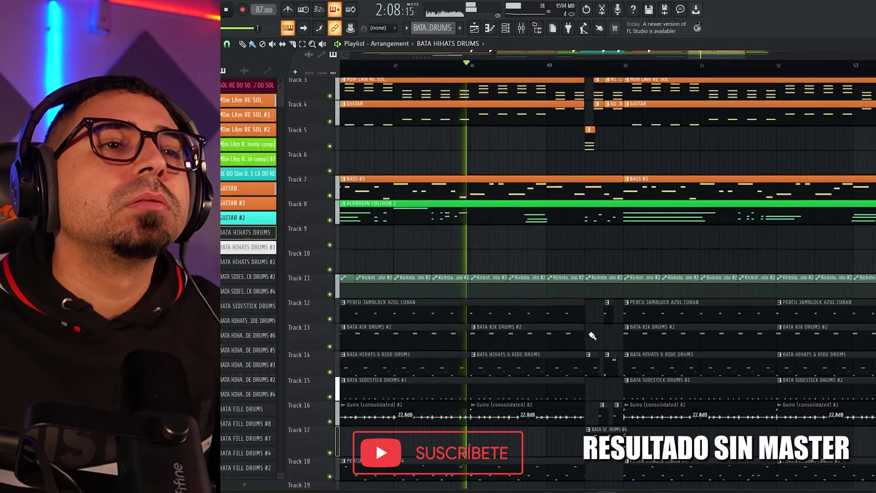
scroll(587, 336, "down", 5)
scroll(600, 335, "down", 1)
scroll(599, 338, "up", 6)
left_click(330, 107)
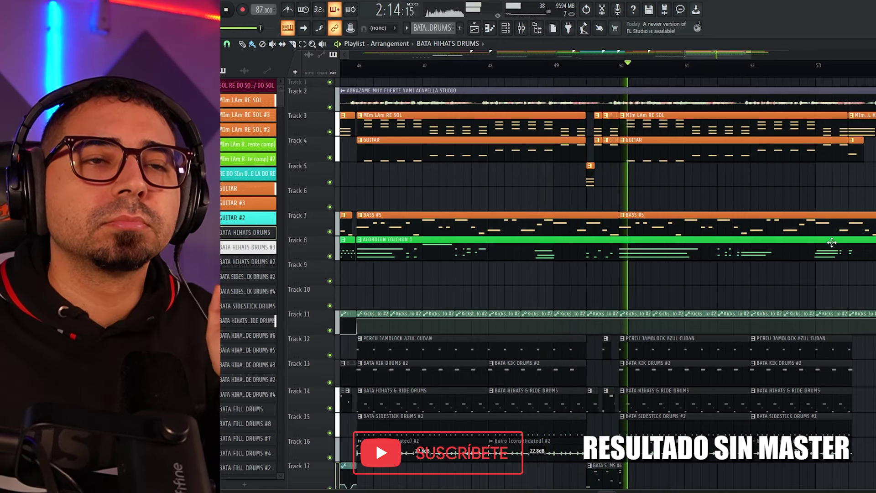
scroll(643, 319, "down", 2)
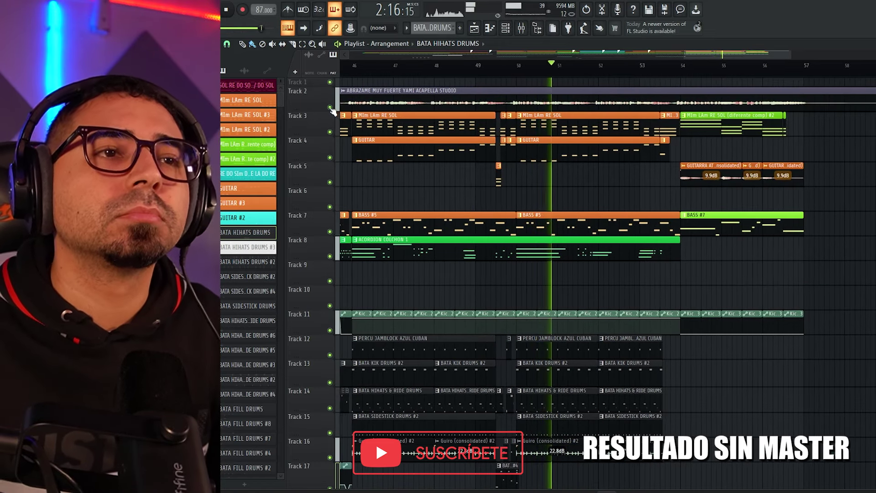
left_click(331, 108)
Follow playback into the closing section, unmute the Track 2 acapella by bar 53 and mute it again before bar 55.
scroll(567, 319, "up", 3)
scroll(639, 358, "down", 3)
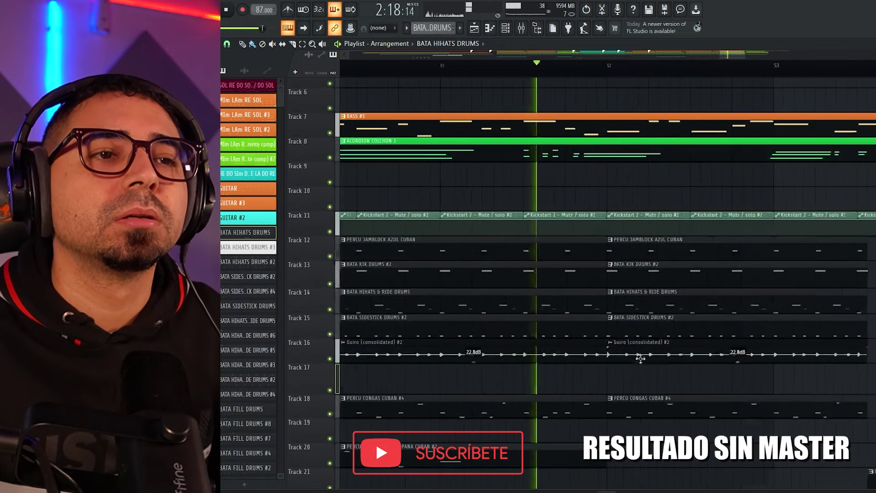
left_click_drag(623, 374, 552, 468)
scroll(611, 363, "down", 3)
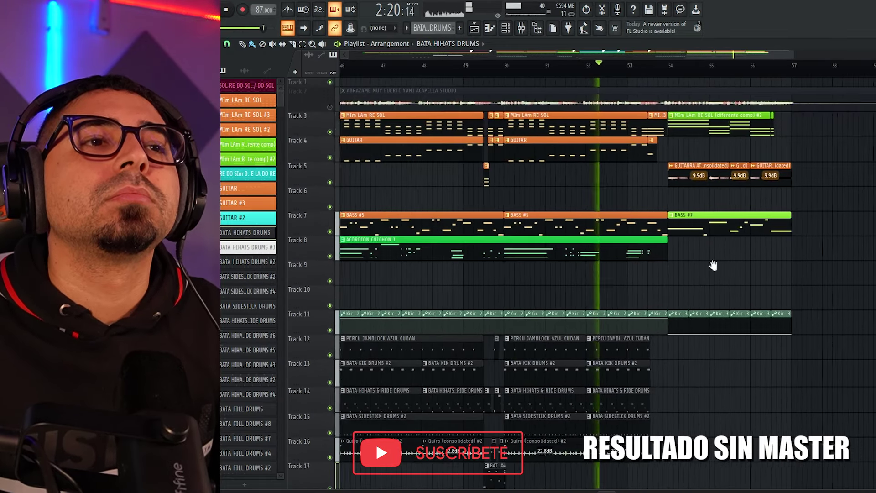
left_click_drag(714, 265, 604, 262)
scroll(603, 250, "down", 3)
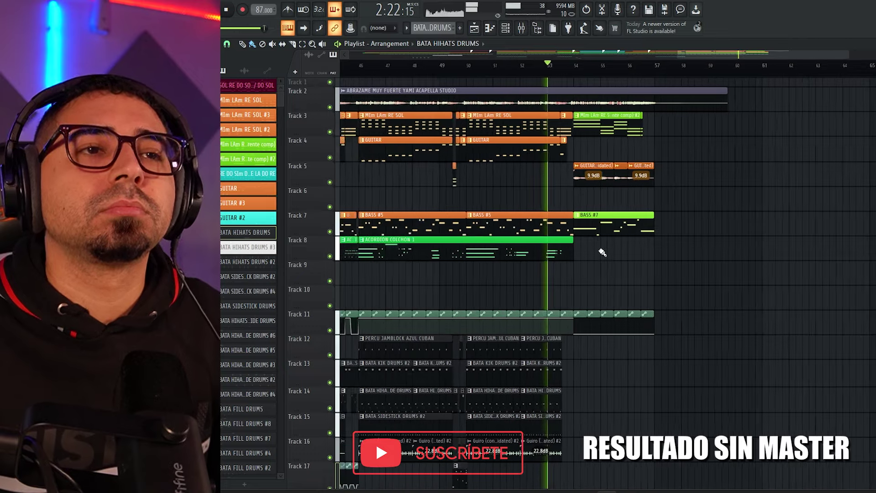
scroll(589, 361, "down", 3)
scroll(580, 367, "up", 3)
scroll(579, 365, "up", 3)
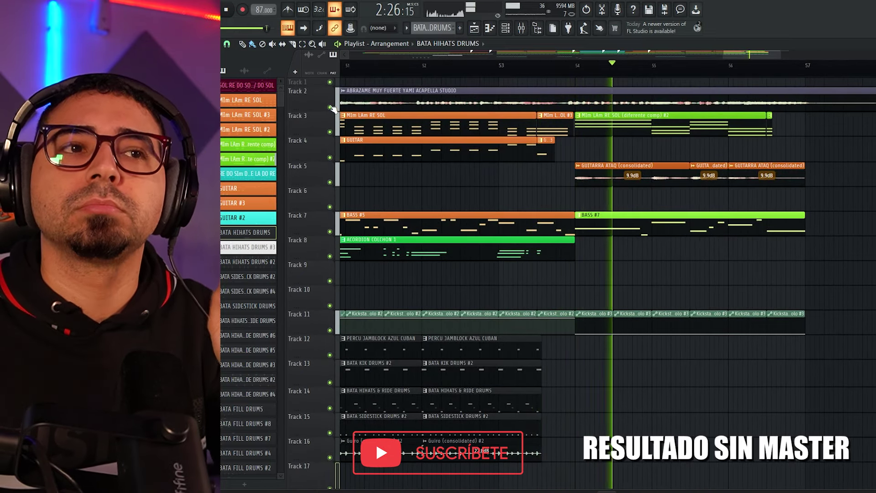
left_click(330, 107)
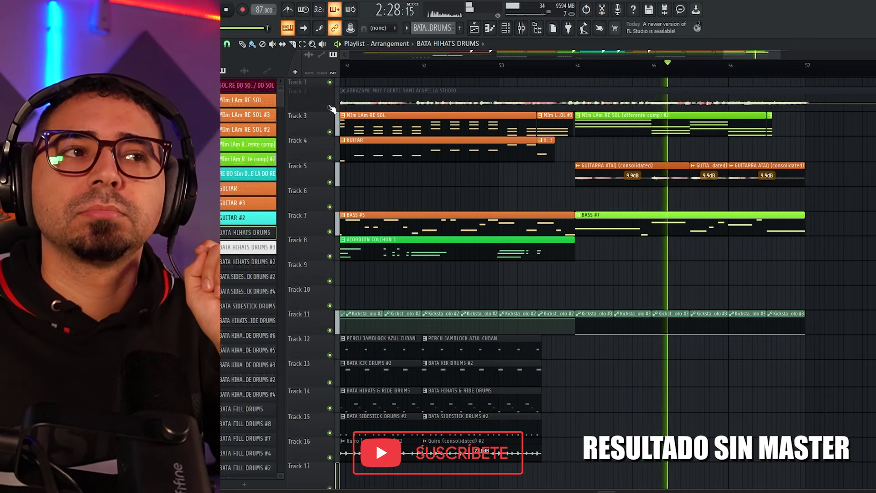